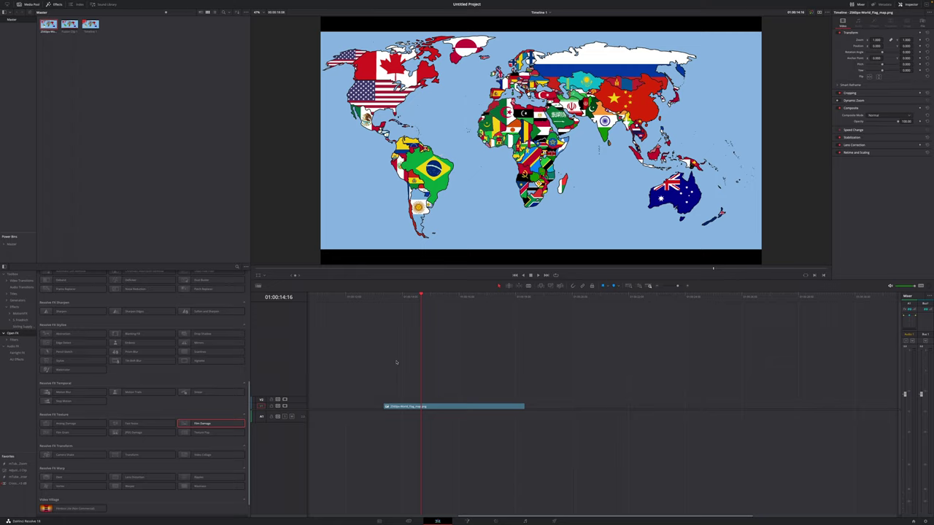
Convert the world flag map image into a new Fusion clip and open it in the Fusion page.
right_click(427, 408)
left_click(444, 282)
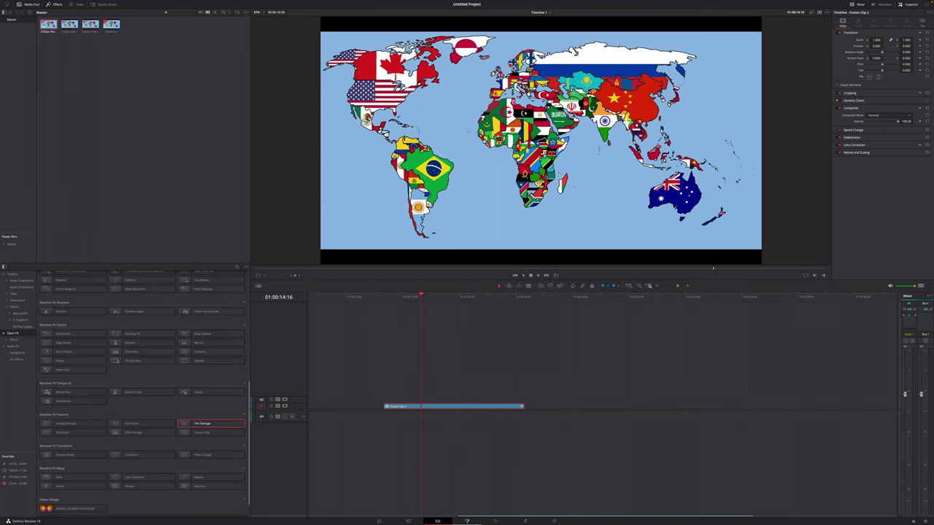
left_click(467, 522)
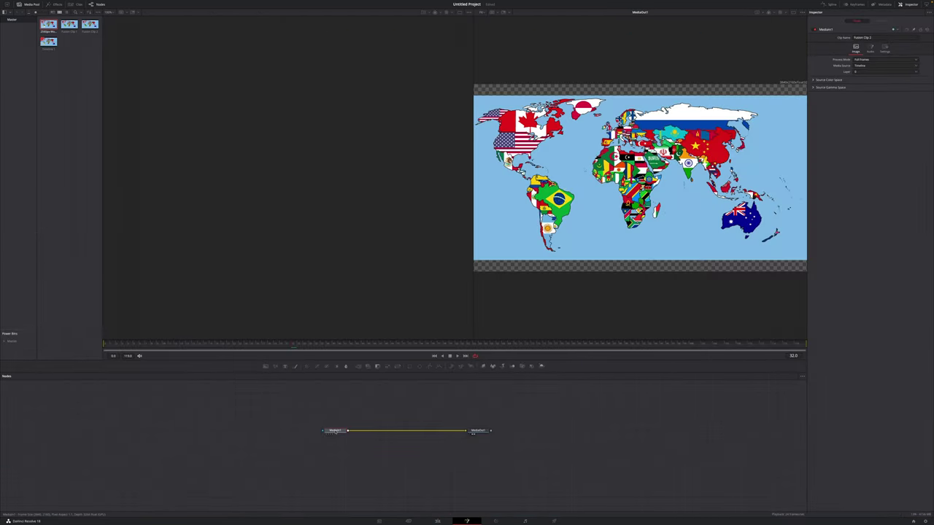
Add a Shape3D and a Renderer3D node after MediaIn1 and connect the renderer's output to MediaOut1.
key("shift+space")
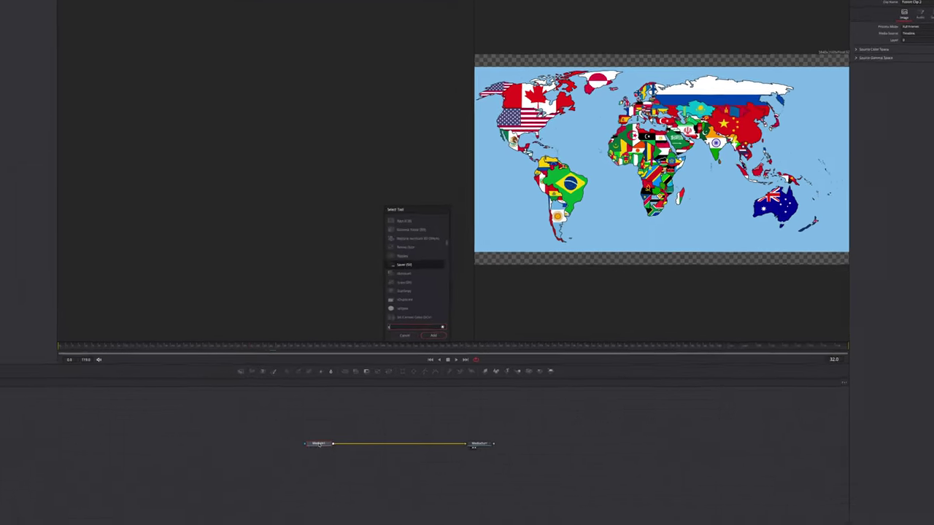
type("shape3d")
key("Return")
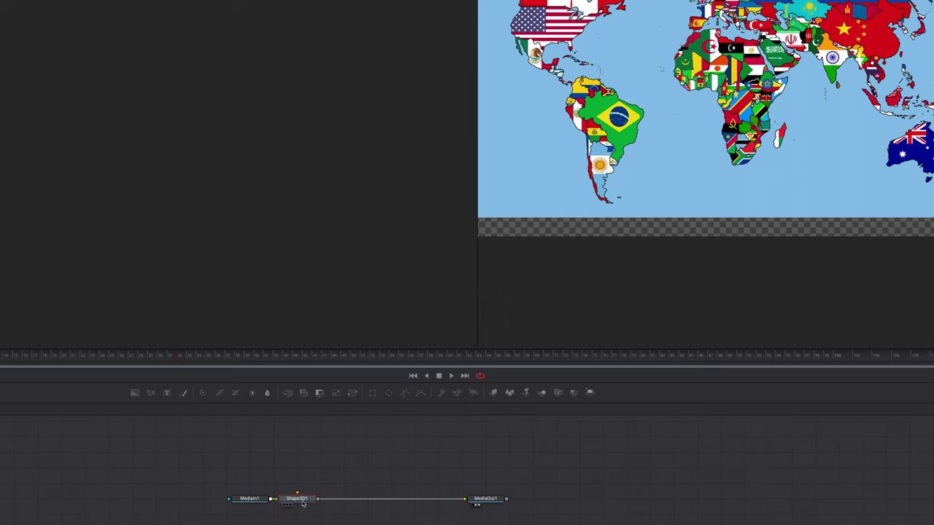
key("shift+space")
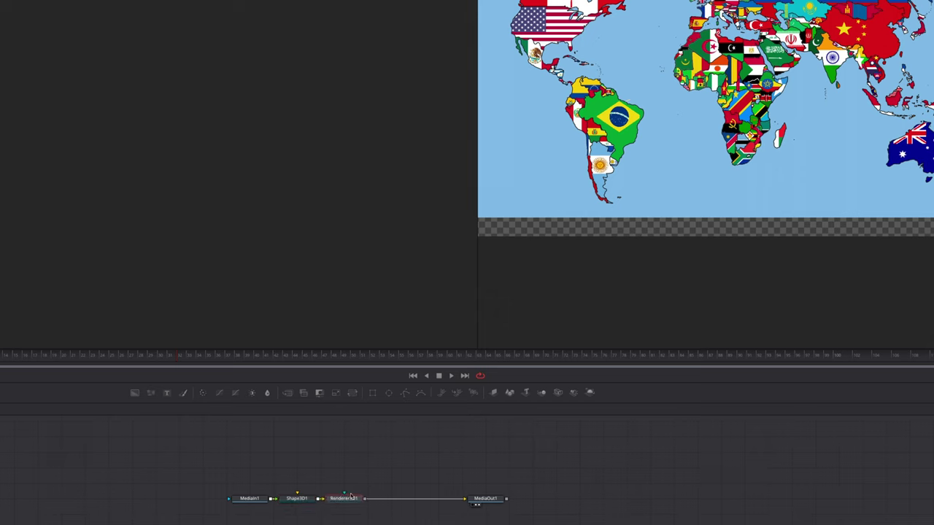
left_click(444, 502)
left_click_drag(366, 500, 423, 501)
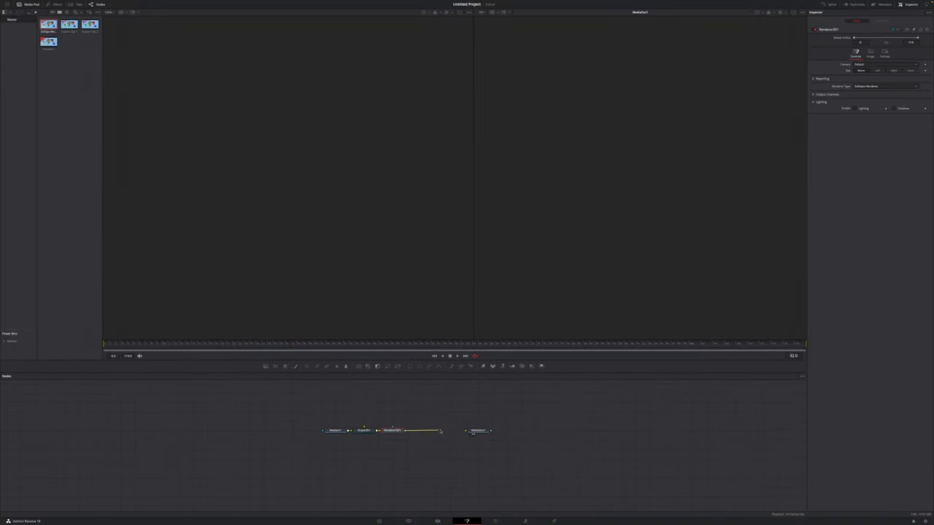
left_click_drag(471, 432, 471, 432)
Change the Shape3D node's shape to Sphere and move it back along the Z axis.
left_click(364, 430)
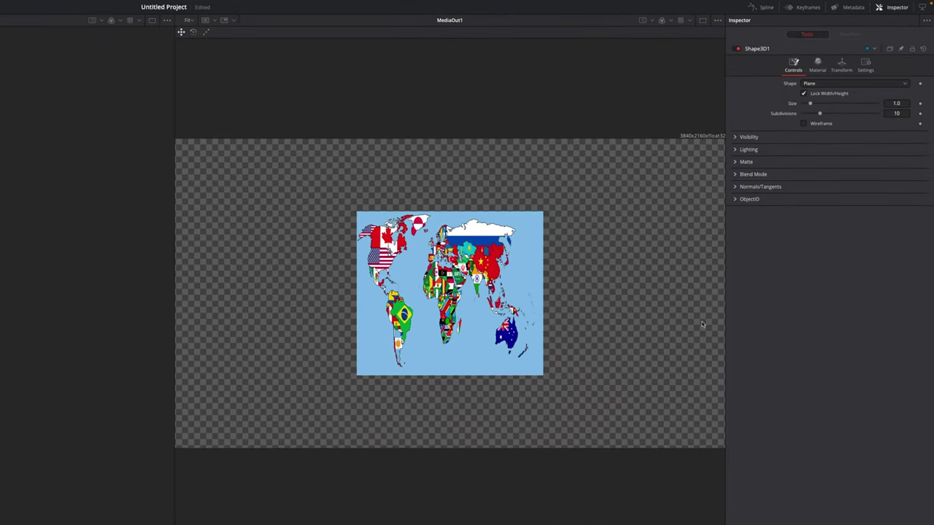
left_click(818, 84)
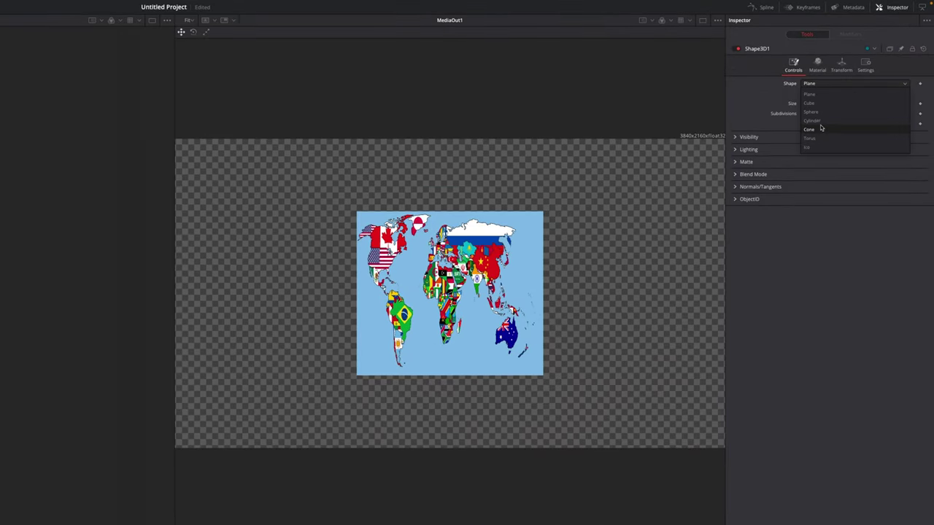
left_click(815, 112)
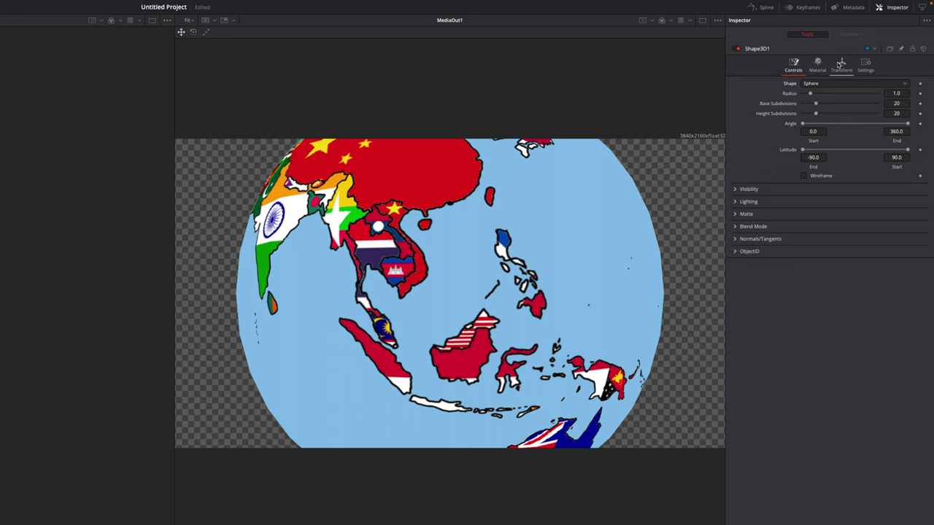
left_click(841, 65)
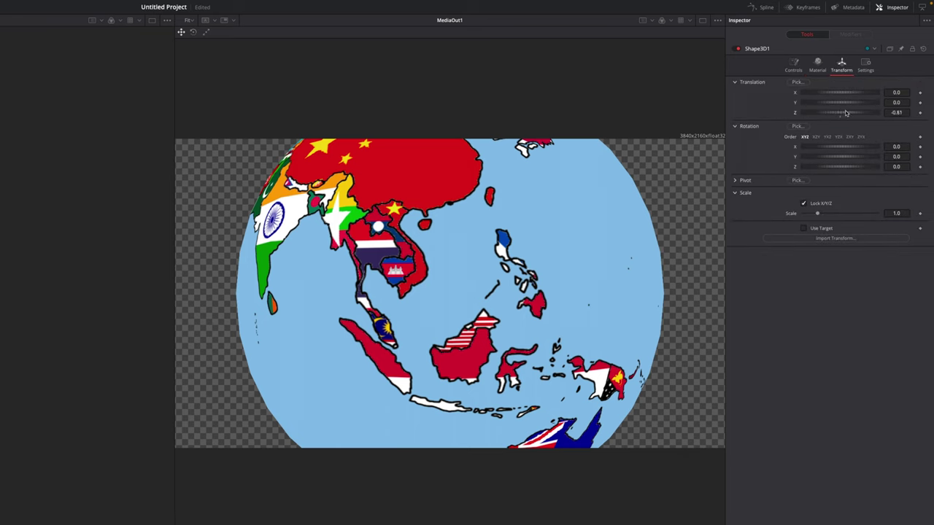
left_click_drag(846, 112, 839, 113)
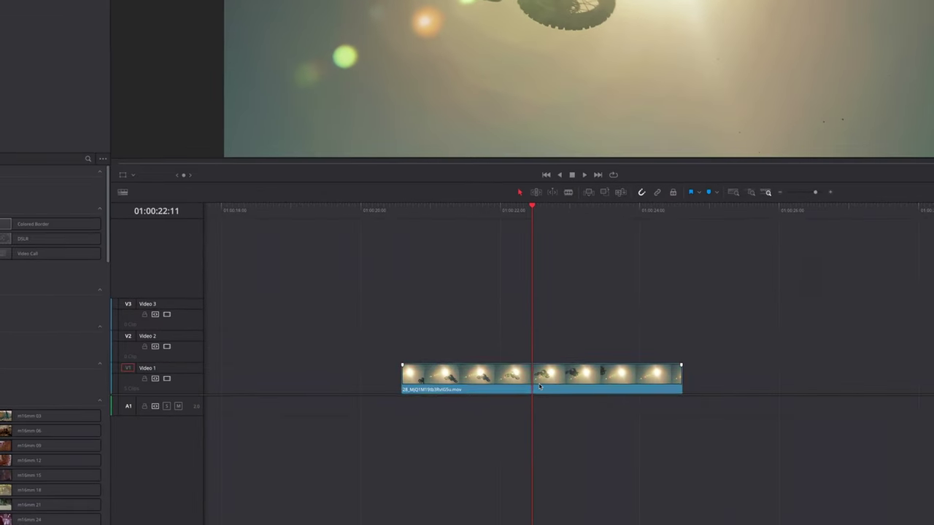
Split the motocross clip at 01:00:22:11 and move its second part up to the Video 2 track.
key("ctrl+b")
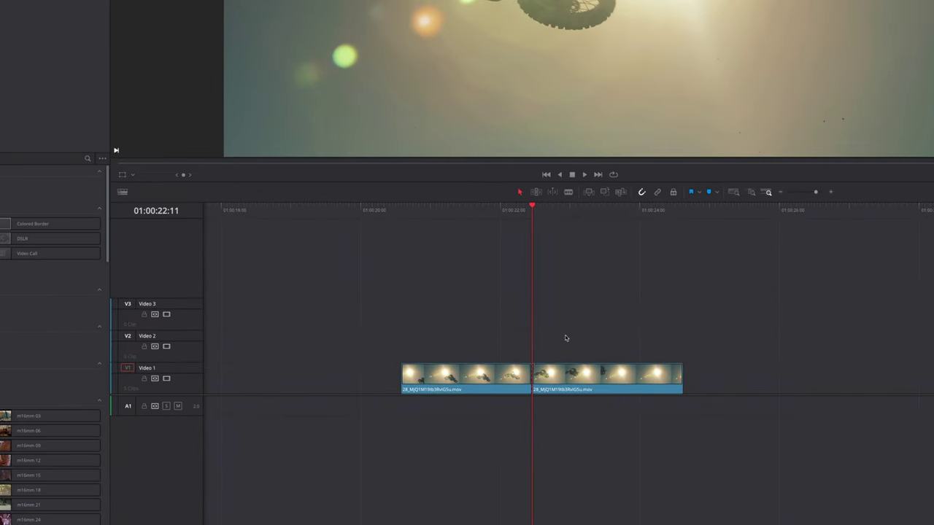
left_click_drag(585, 378, 589, 357)
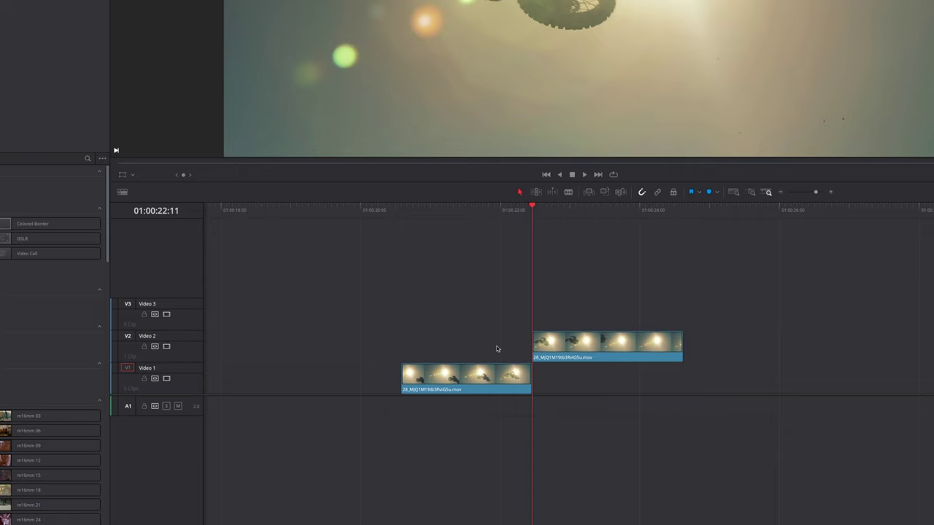
Enable the retime controls on the first part of the motocross clip and apply a 200% rewind.
key("ctrl+r")
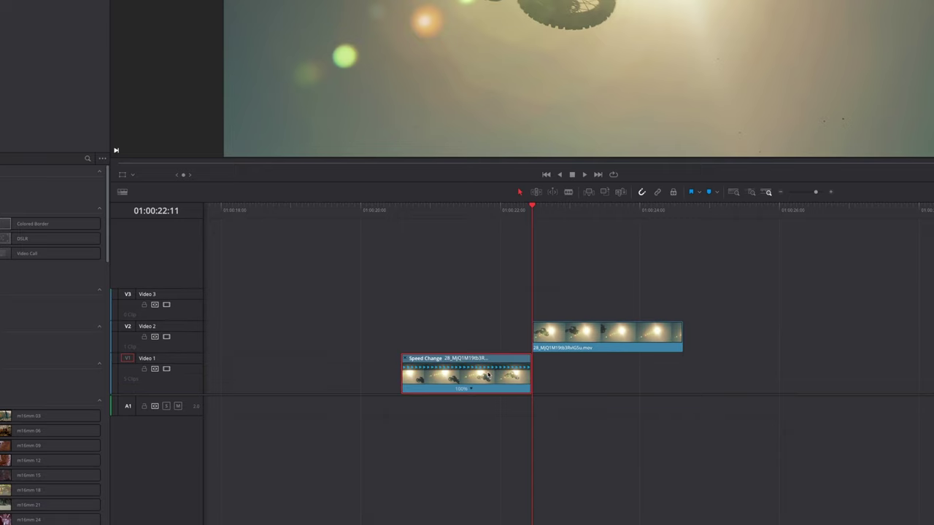
left_click(470, 390)
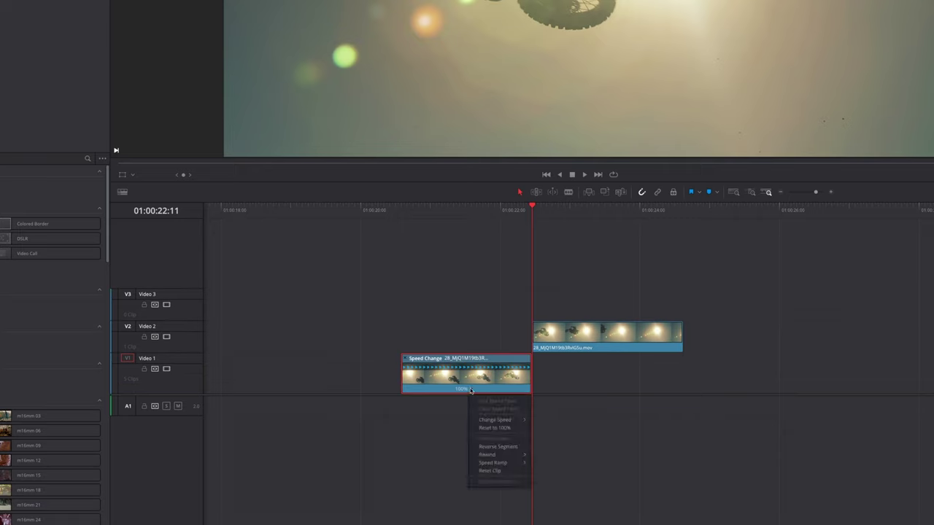
mouse_move(490, 458)
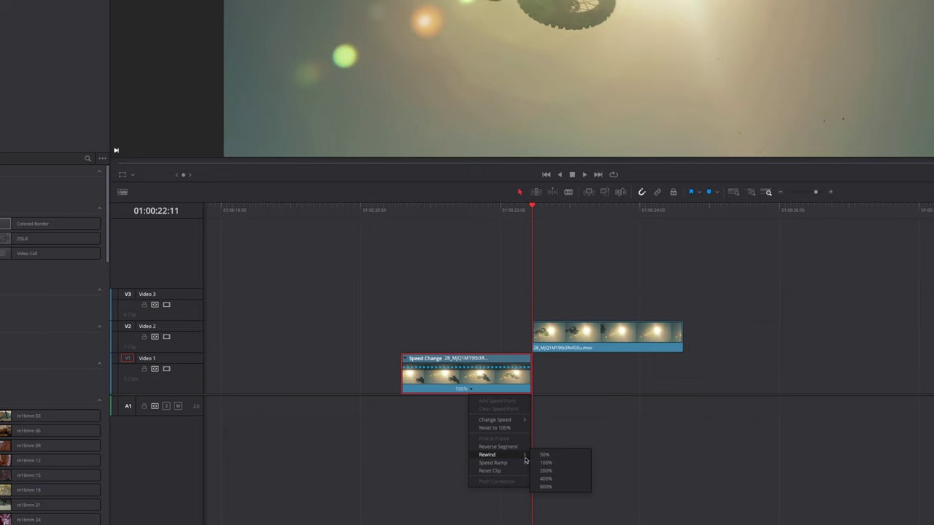
left_click(546, 471)
Move the second part back to Video 1 beyond the rewound clip and adjust the speed point ending the reversed segment.
left_click_drag(605, 336, 803, 372)
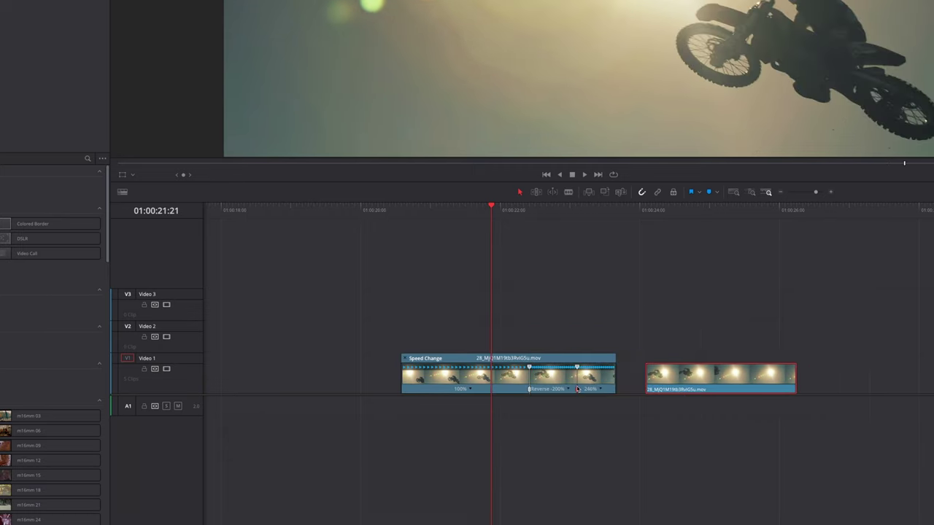
left_click_drag(578, 389, 589, 388)
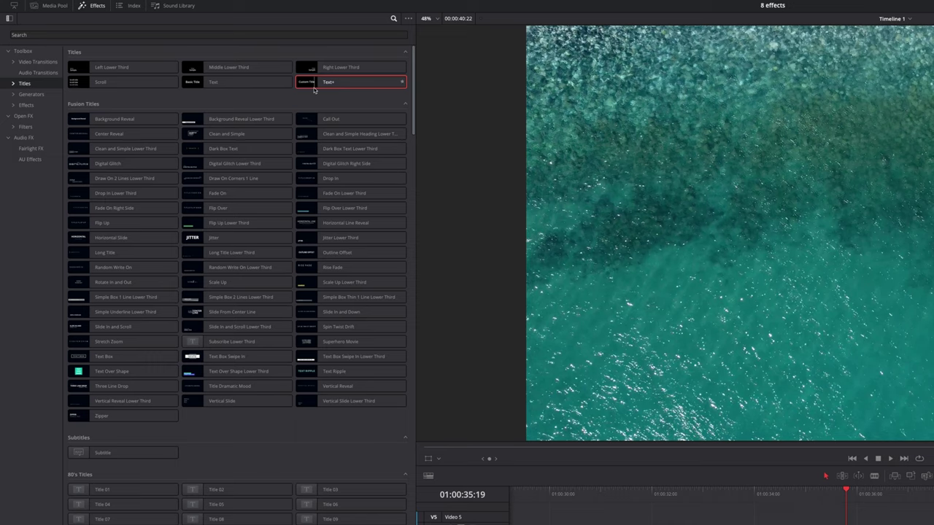
Place a Text+ title above the ocean clip and apply the Fast Noise effect to it.
left_click_drag(315, 87, 605, 503)
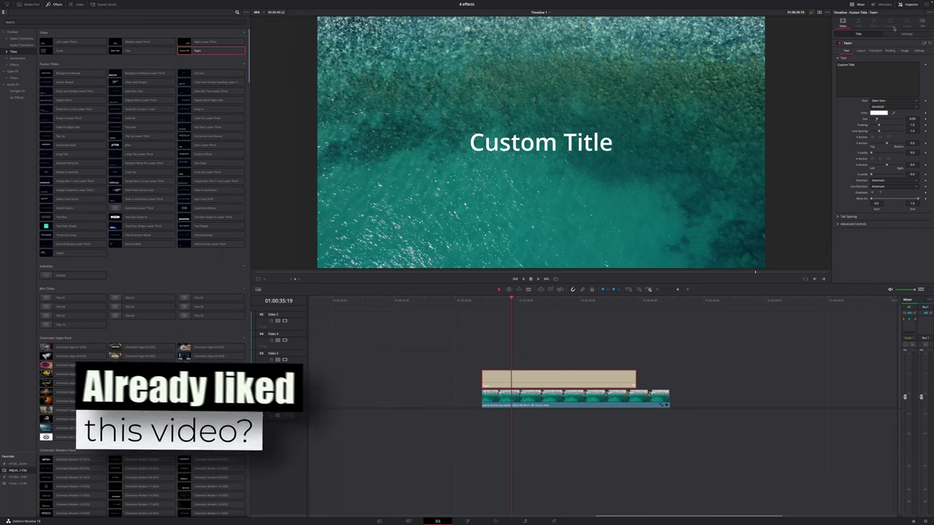
left_click(14, 71)
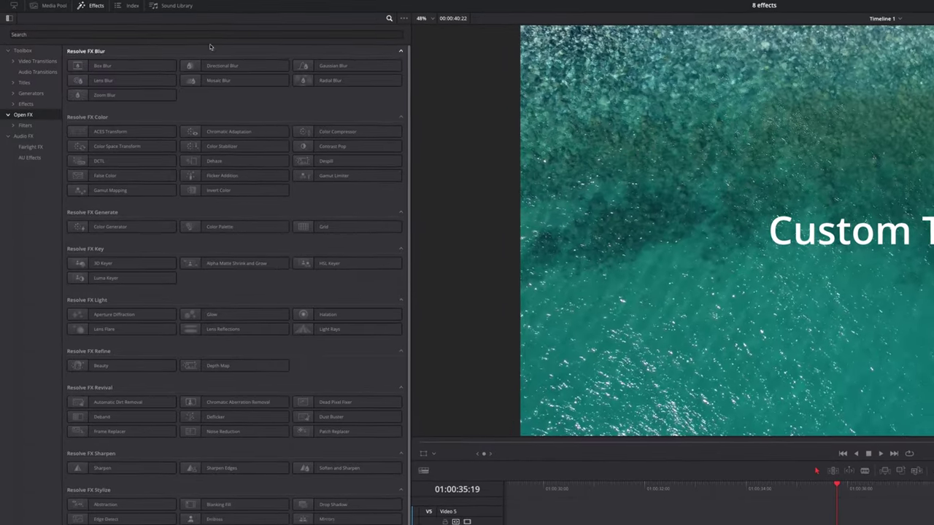
left_click(216, 34)
type("fast")
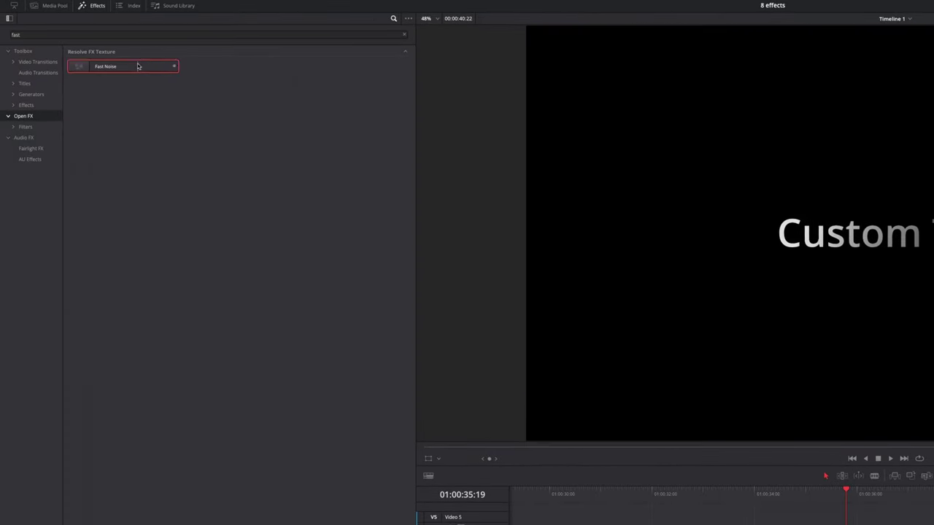
left_click_drag(138, 65, 622, 376)
left_click_drag(546, 331, 544, 380)
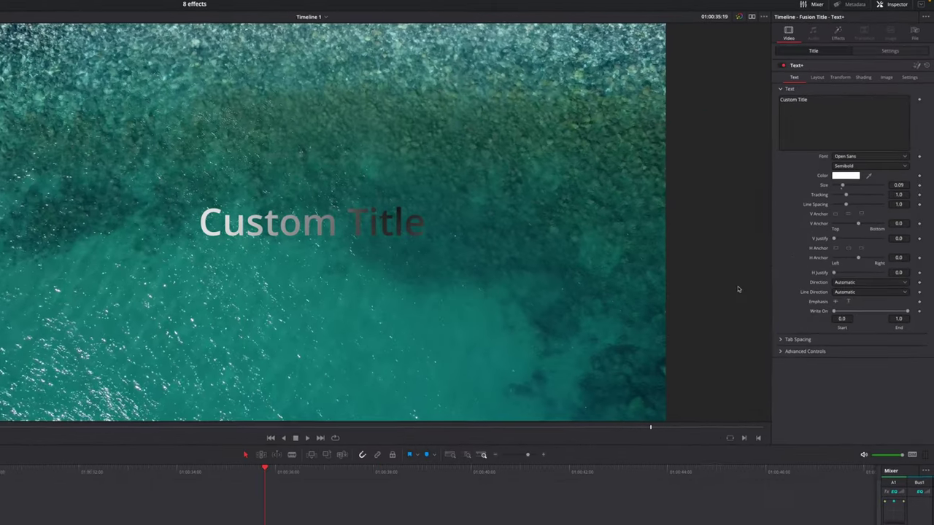
Set the title's Fast Noise preset to Water Surface and play back the result.
left_click(834, 36)
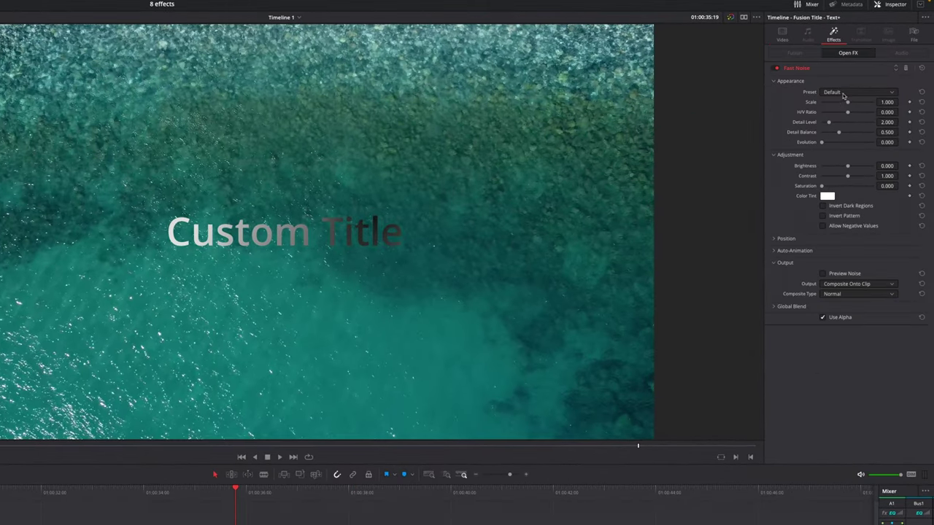
left_click(843, 94)
left_click(840, 138)
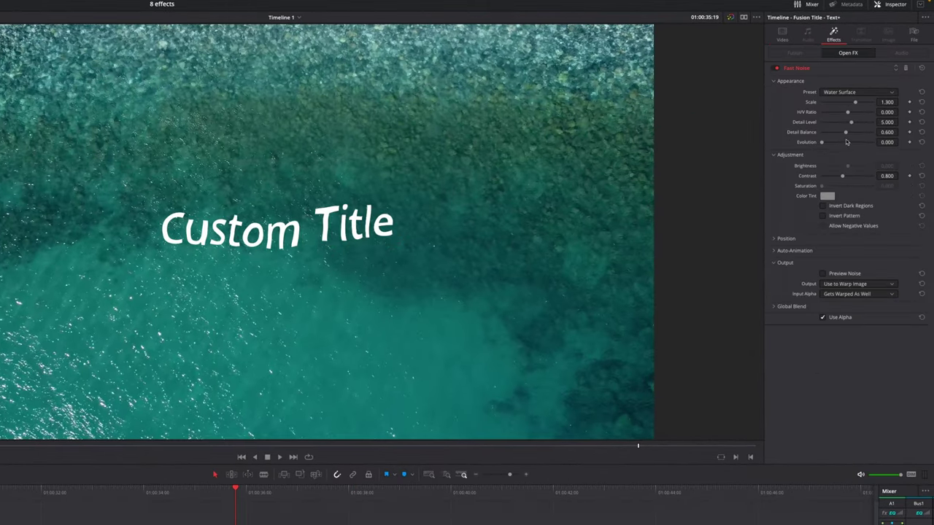
key("space")
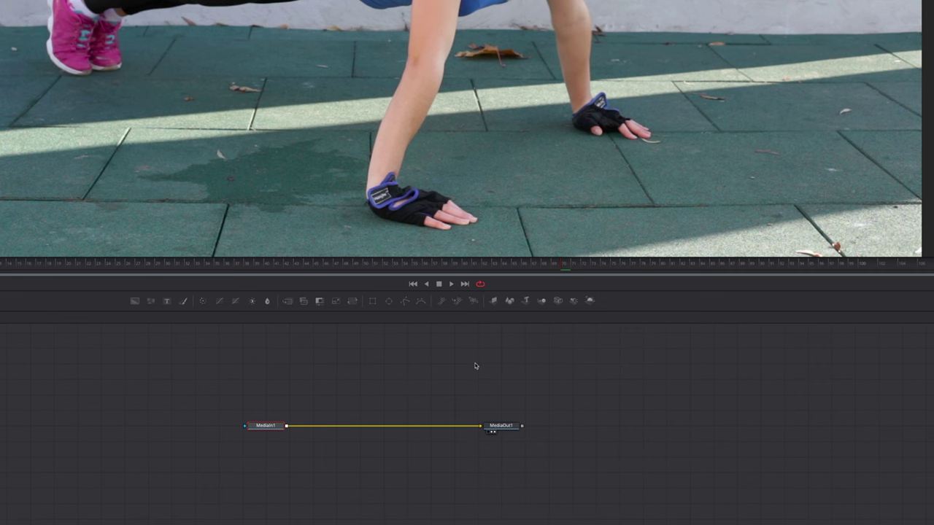
Add a Planar Tracker node between MediaIn1 and MediaOut1 for the push-up clip.
key("shift+space")
type("planar")
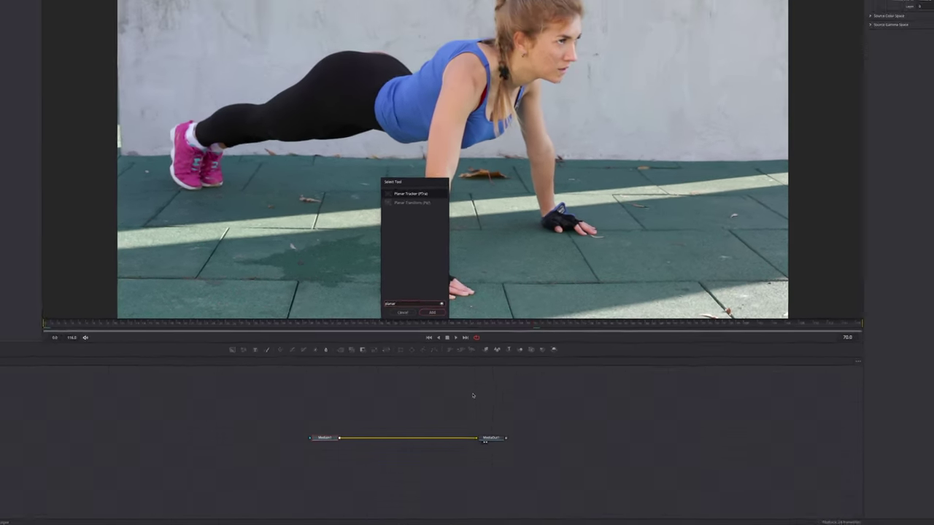
key("Return")
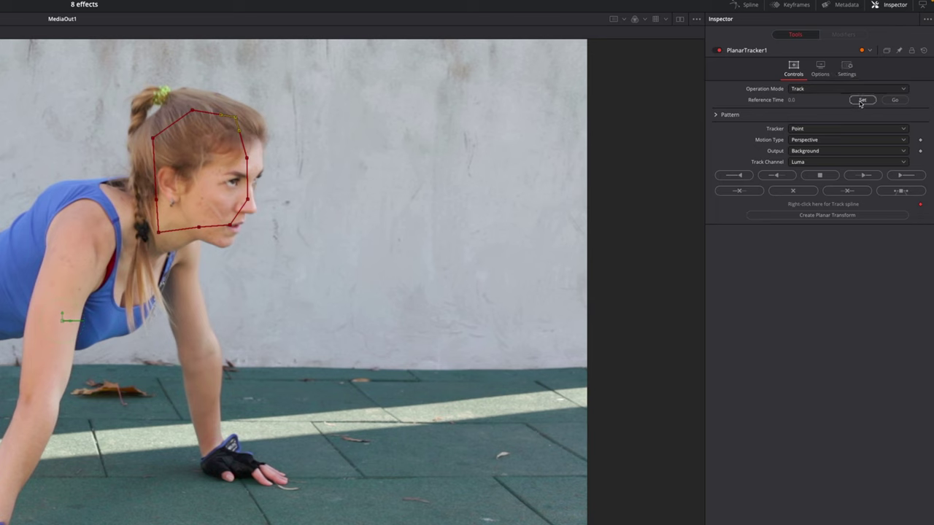
Set the planar tracker to Hybrid Point/Area with the motion type Translation.
left_click(799, 129)
left_click(803, 141)
left_click(808, 151)
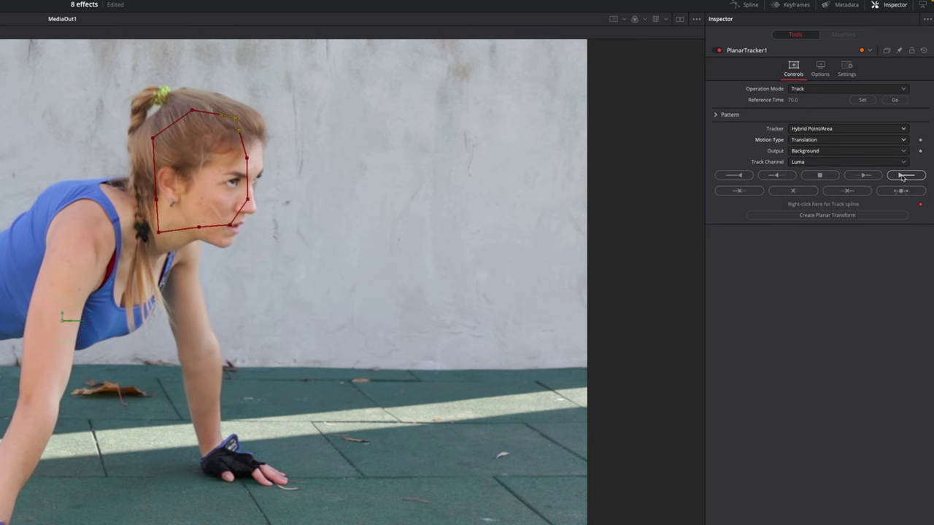
Track the outlined head forward to the end, return to the reference frame, and track backward to the start.
left_click(904, 176)
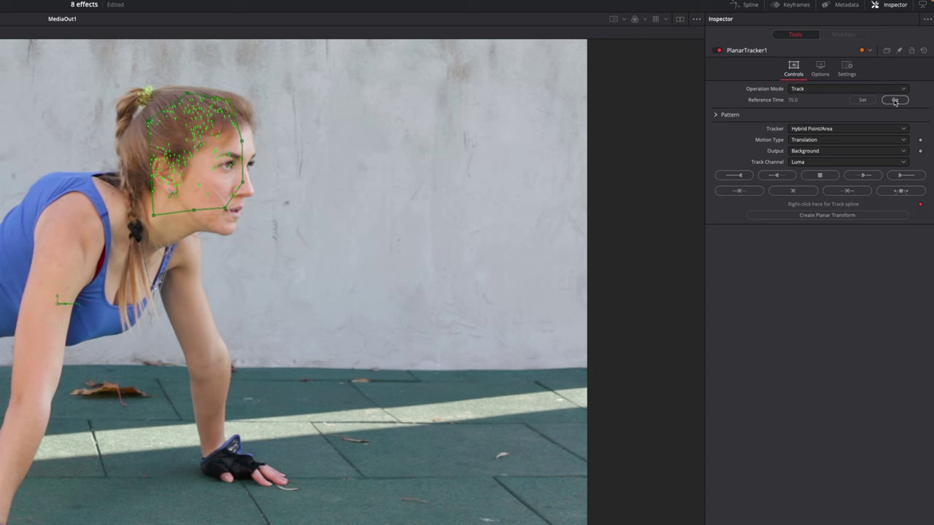
left_click(895, 101)
left_click(731, 176)
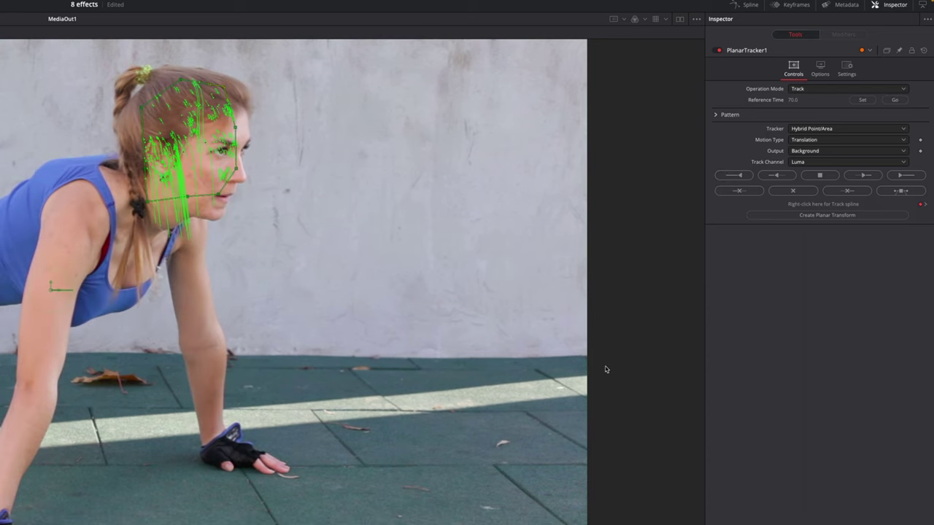
Switch the planar tracker's operation mode to Stabilize and play back the clip.
left_click(794, 89)
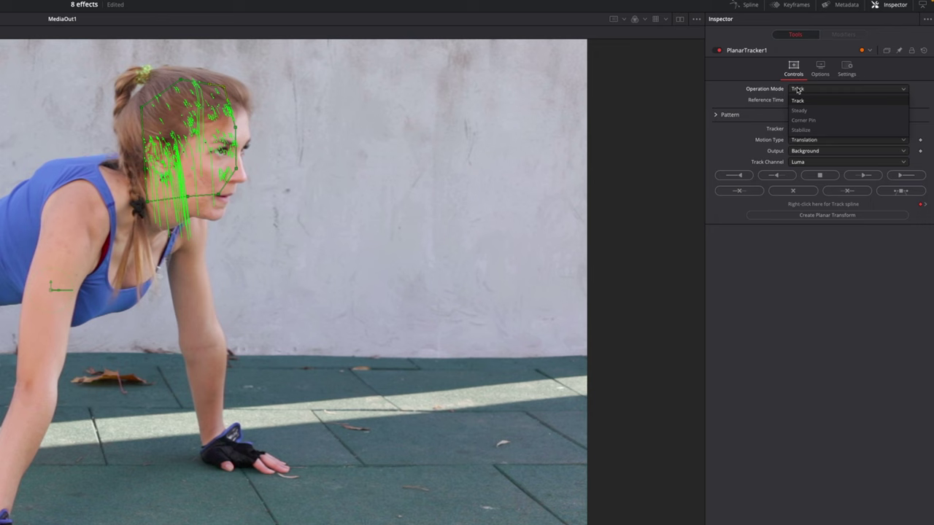
left_click(825, 130)
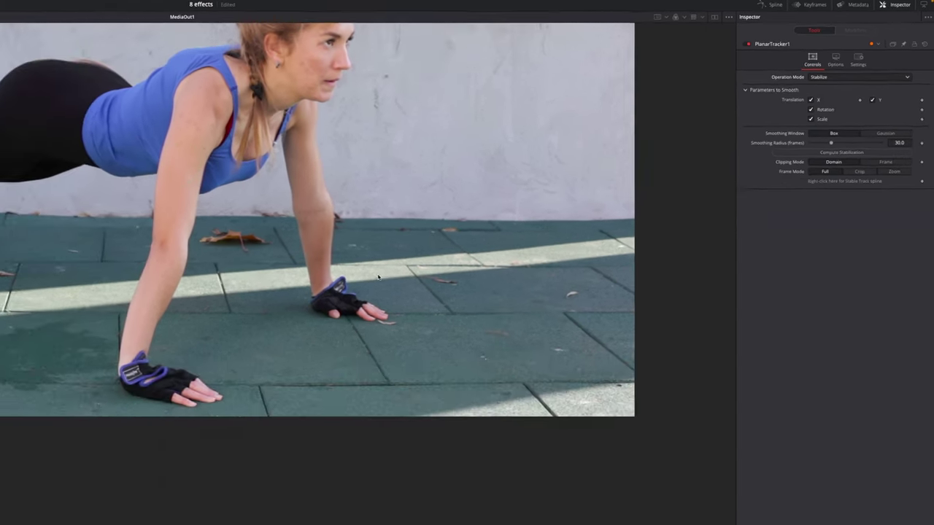
key("space")
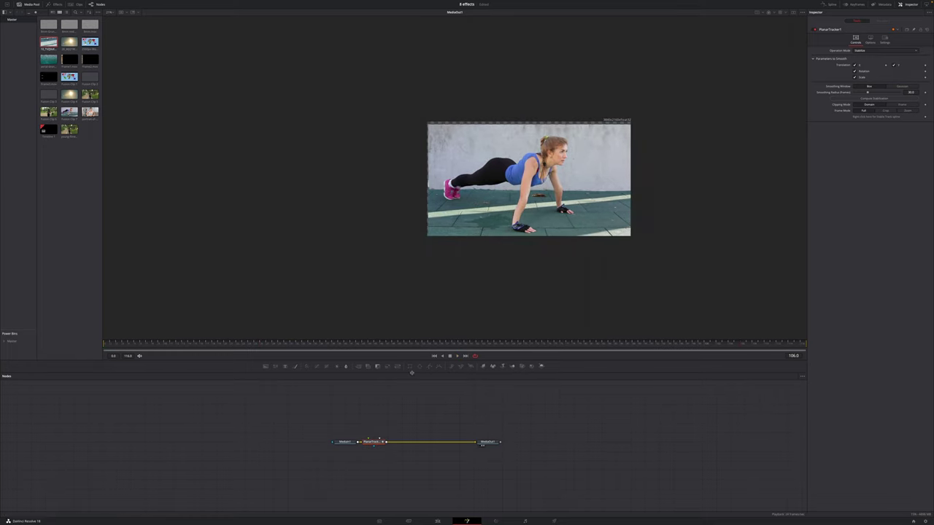
Add a Transform node after the planar tracker, scaling the image to 1.65 with the pivot's Y at 0.671.
left_click(397, 366)
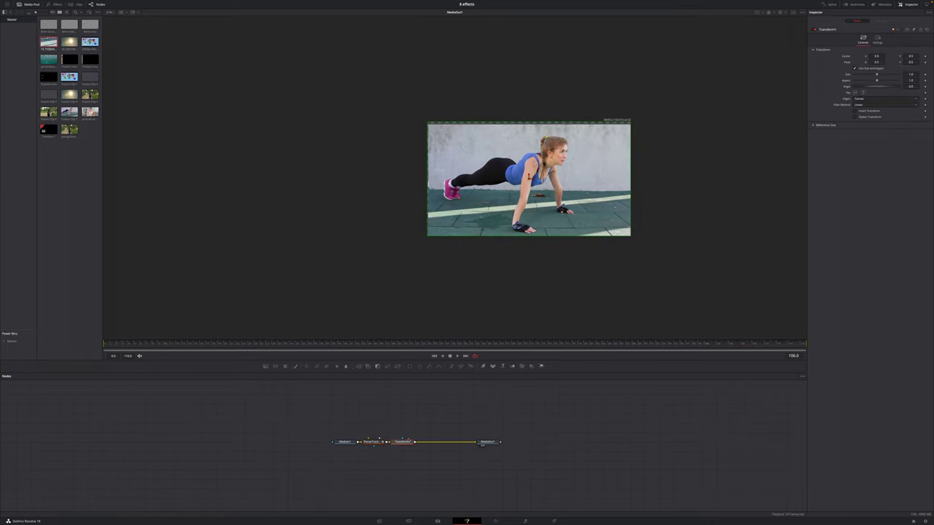
left_click_drag(877, 74, 910, 67)
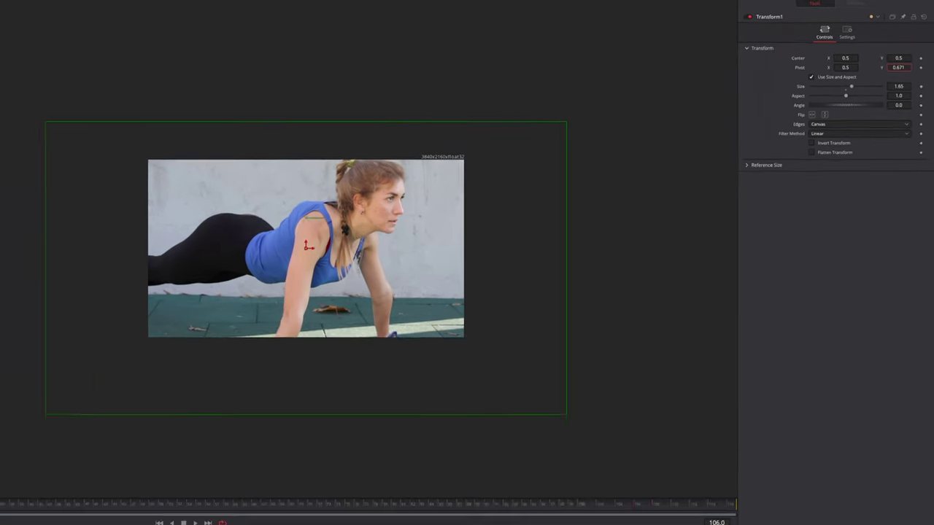
Play back the scaled, head-stabilized clip from near its first frame and stop playback.
left_click(112, 342)
key("space")
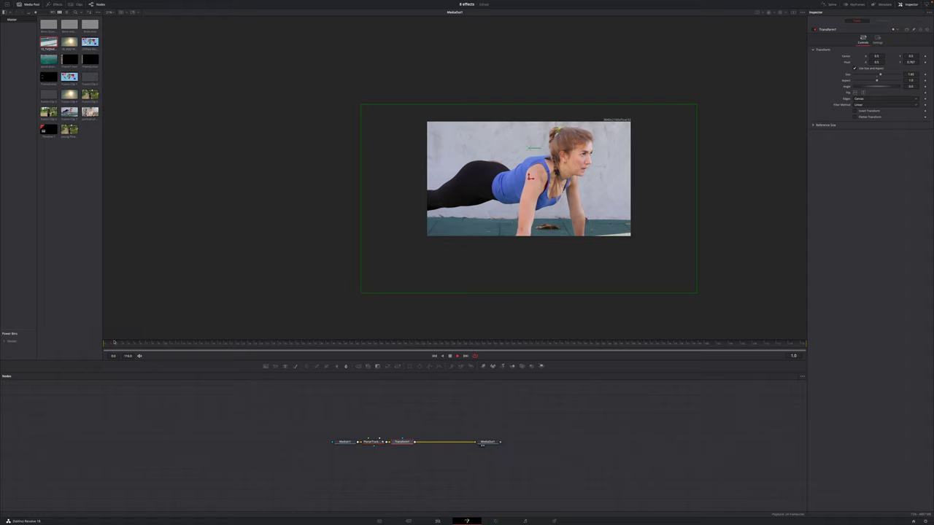
key("space")
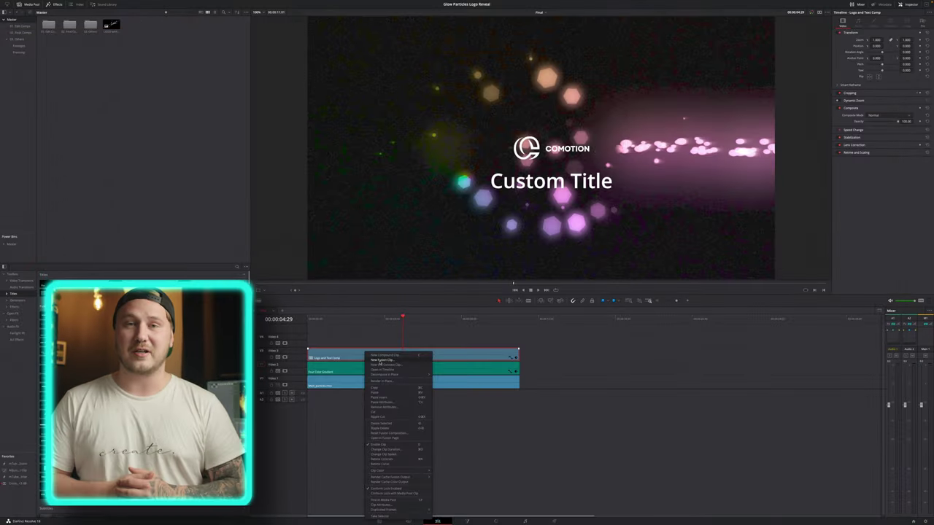
Open the Logo and Text Comp compound clip and its nested Logo clip in their own timelines.
left_click(383, 370)
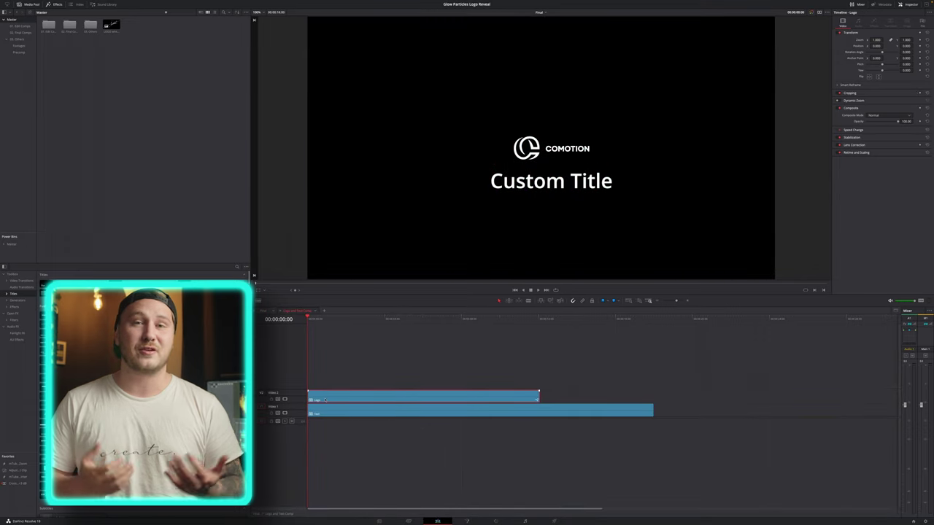
right_click(324, 399)
left_click(343, 254)
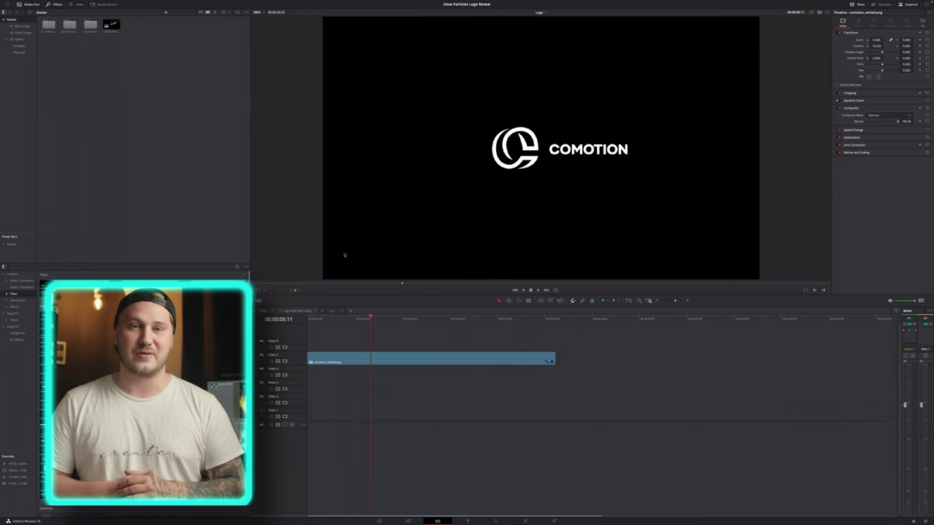
Disable the existing COMOTION logo clip, place LOGO white.png on the track below it at matching length, and scale it down.
key("d")
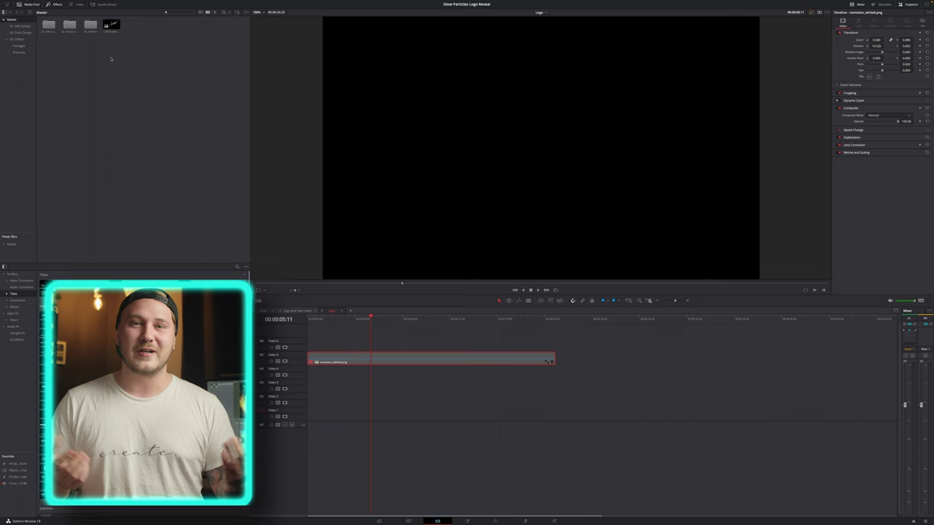
mouse_move(290, 360)
left_mouse_down()
mouse_move(314, 381)
mouse_move(554, 370)
left_mouse_up()
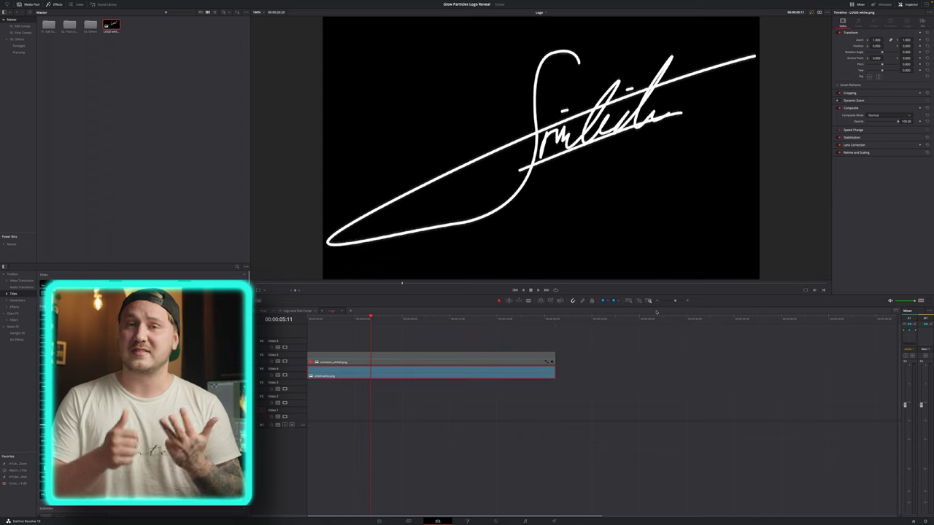
mouse_move(907, 39)
left_mouse_down()
mouse_move(881, 39)
mouse_move(914, 40)
left_mouse_up()
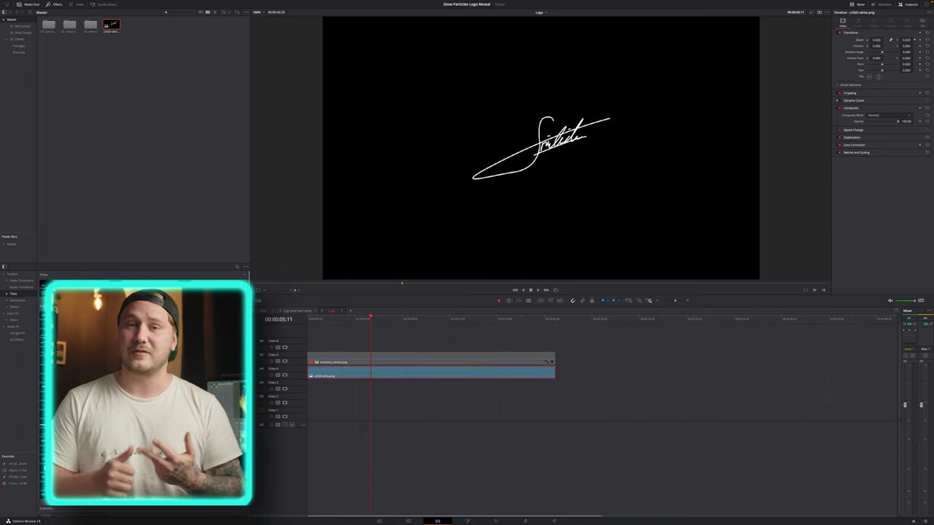
Open the nested Text clip, change its title to "THIS IS SO EASY!" and reduce the text size.
left_click(299, 312)
right_click(347, 412)
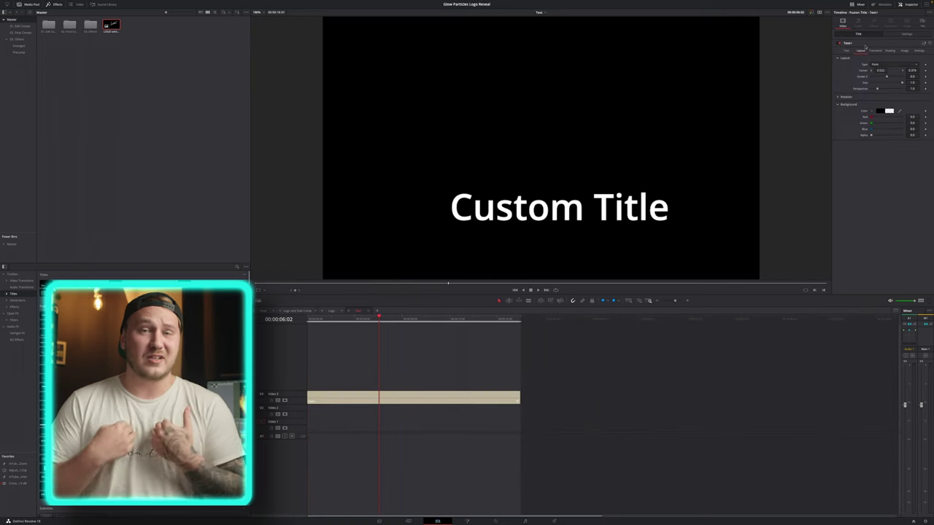
left_click(847, 50)
type("TH")
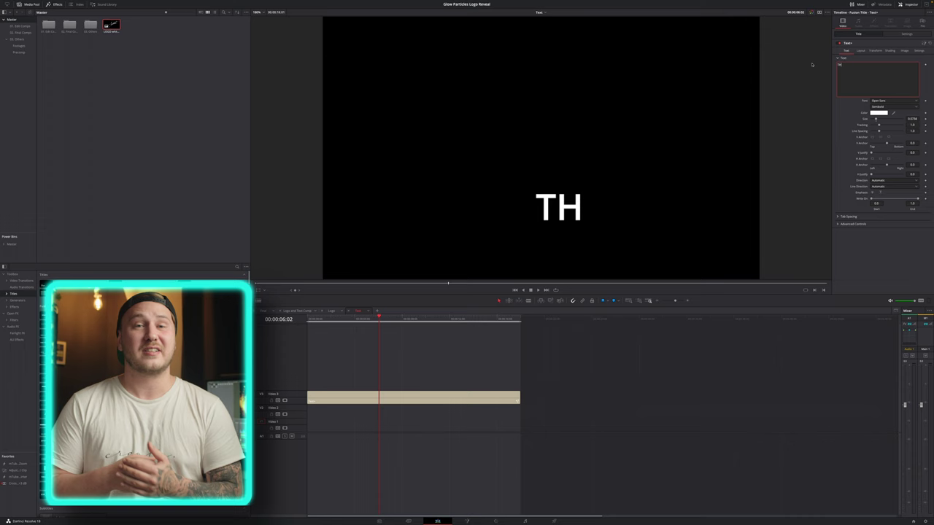
type("IS IS SO EASY!")
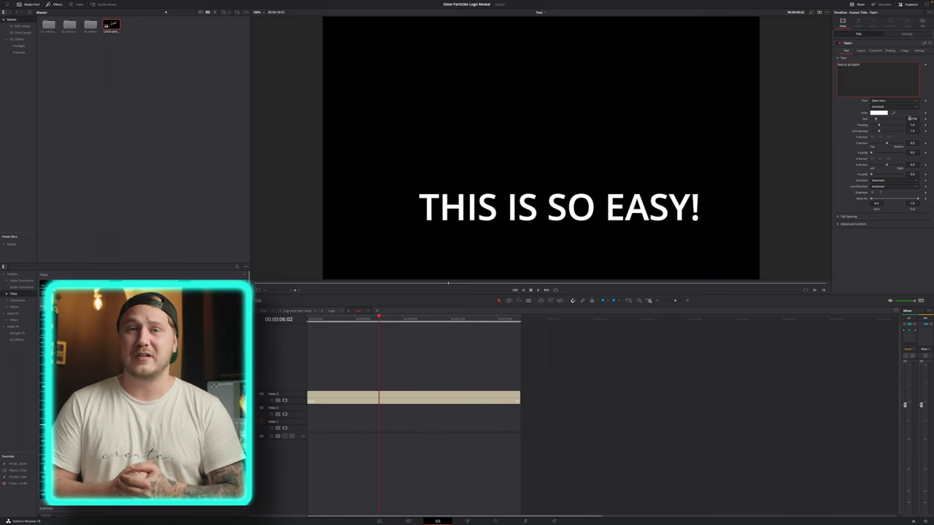
left_click_drag(910, 118, 908, 119)
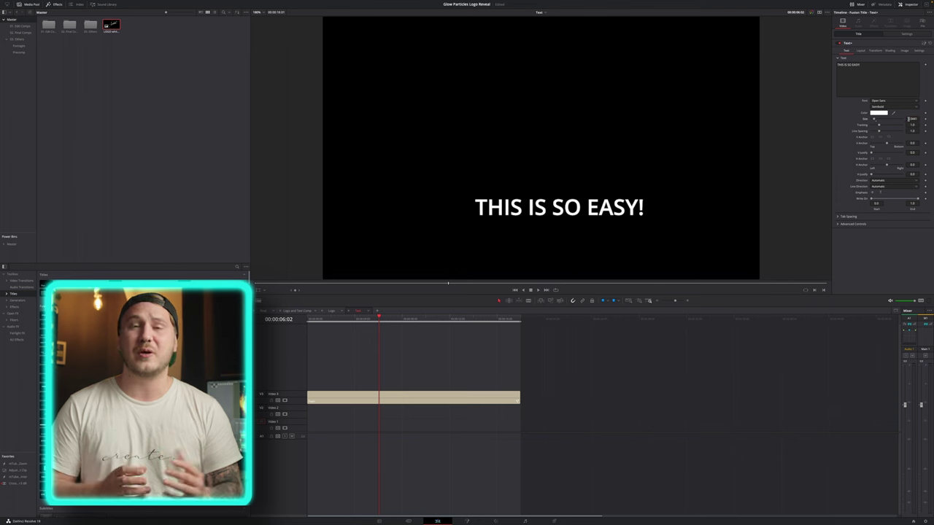
Return to the main logo reveal timeline and play the customized animation from the start.
left_click(263, 311)
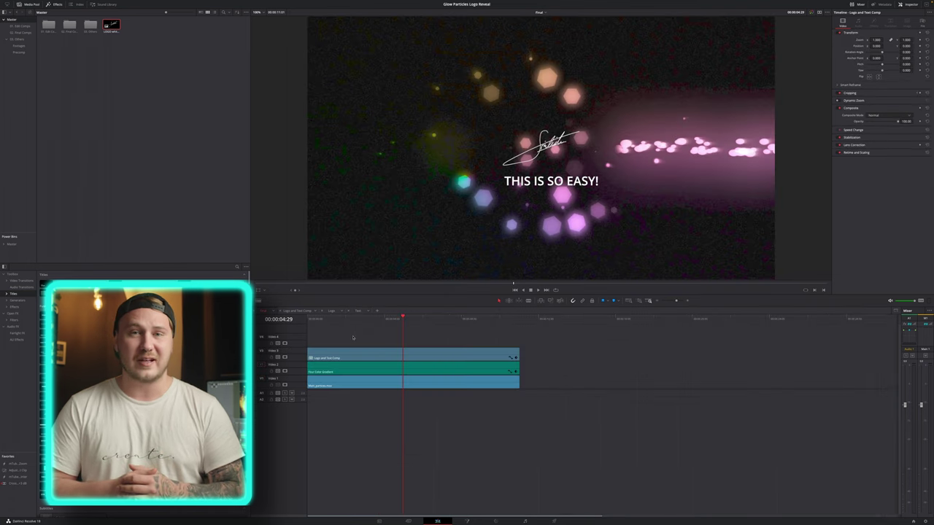
left_click_drag(374, 326, 282, 328)
key("space")
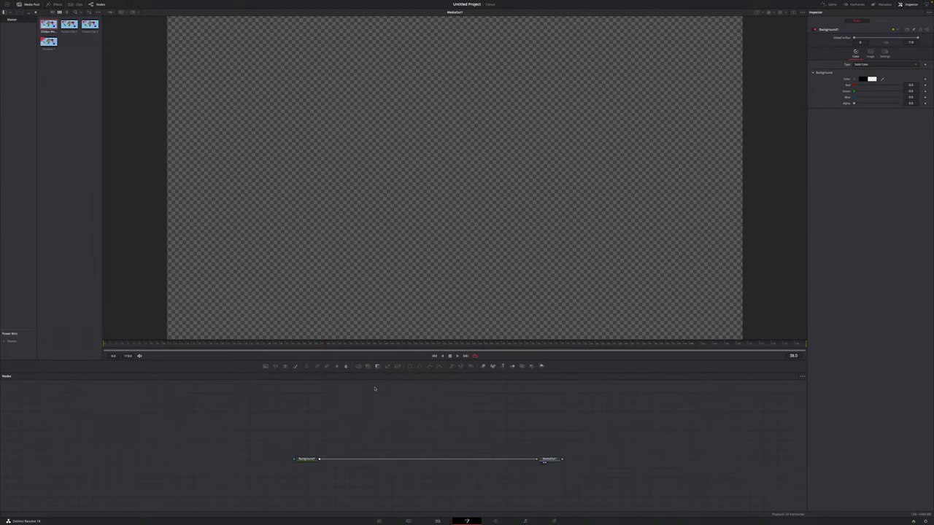
Add an sRectangle node feeding an sRender node, and merge the rendered shape over Background1.
key("shift+space")
type("srect")
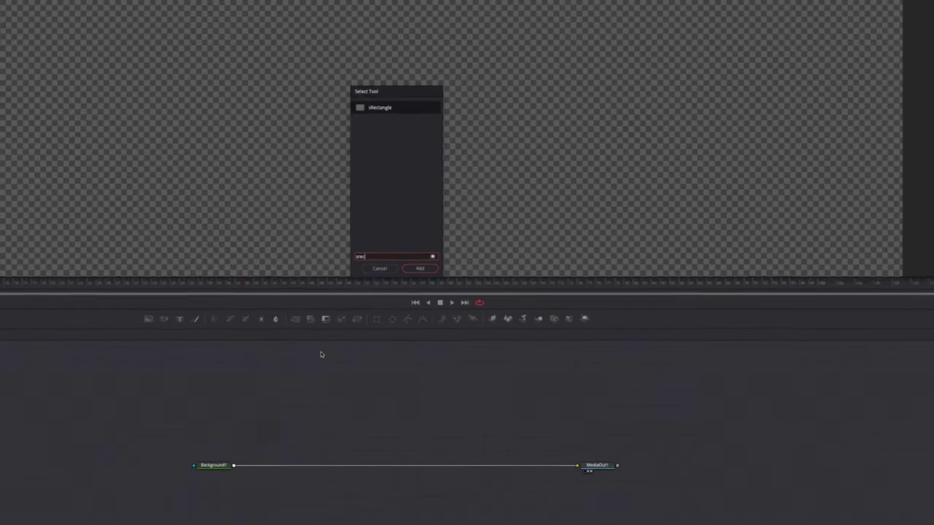
key("Return")
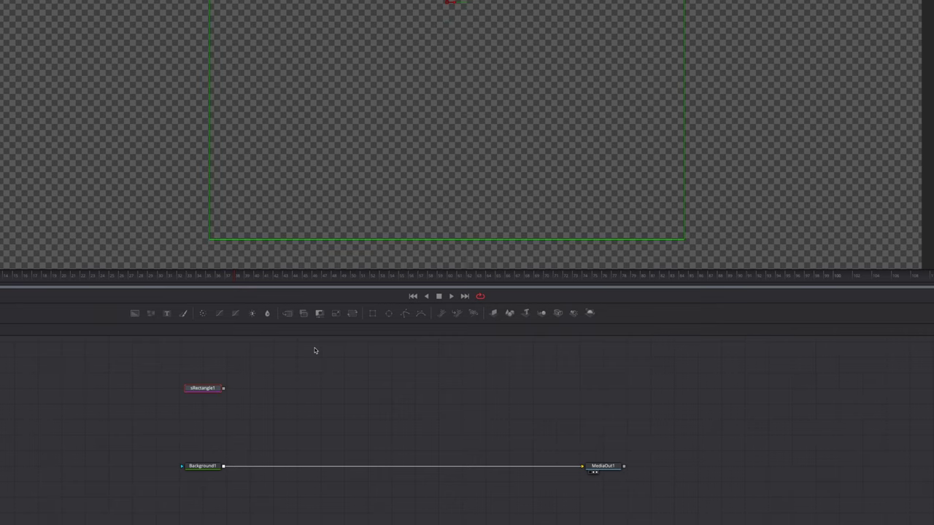
key("shift+space")
type("srender")
key("Return")
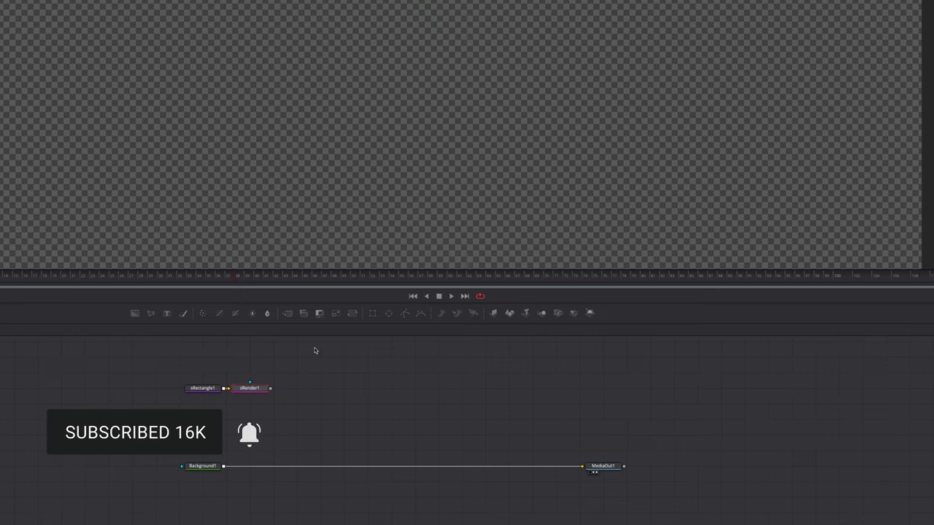
left_click_drag(270, 390, 278, 432)
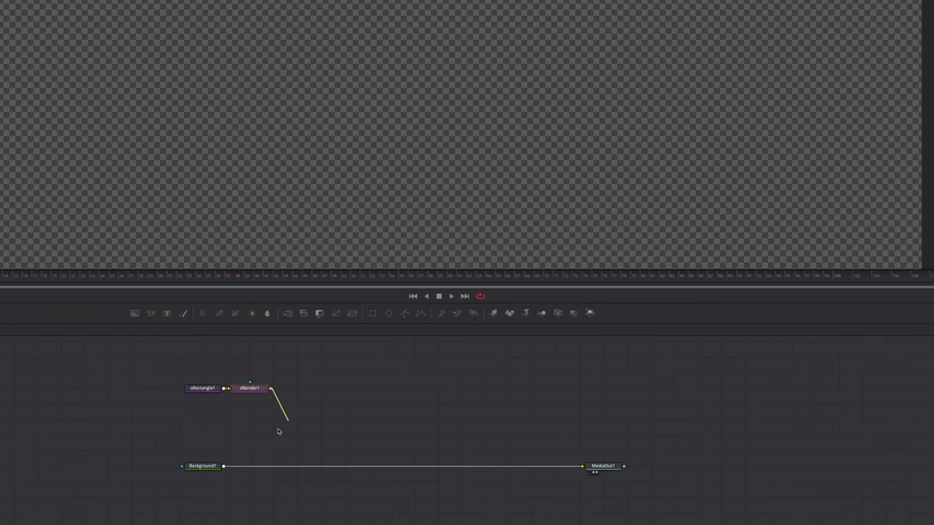
left_click_drag(224, 470, 226, 467)
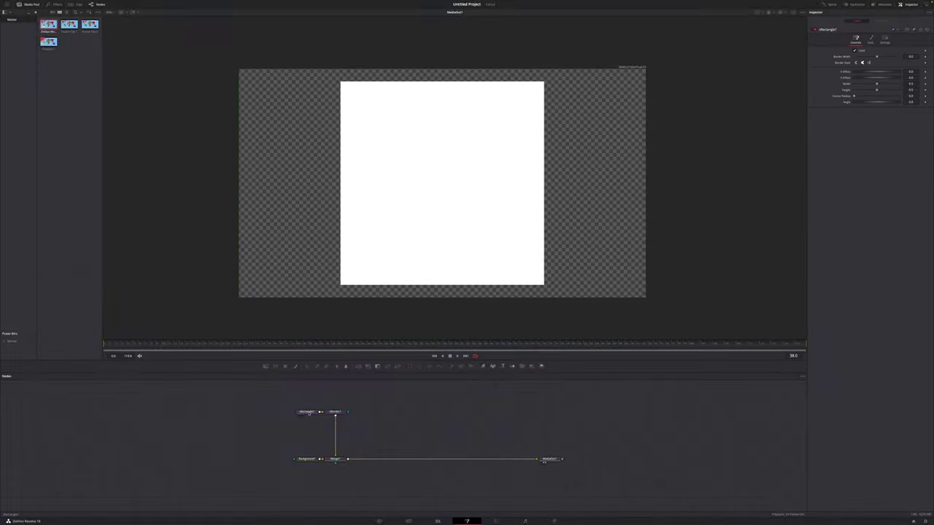
Set the rectangle's width to 1.0 and height to 0.561, turn off Solid, and set its border width to 0.013.
left_click(307, 412)
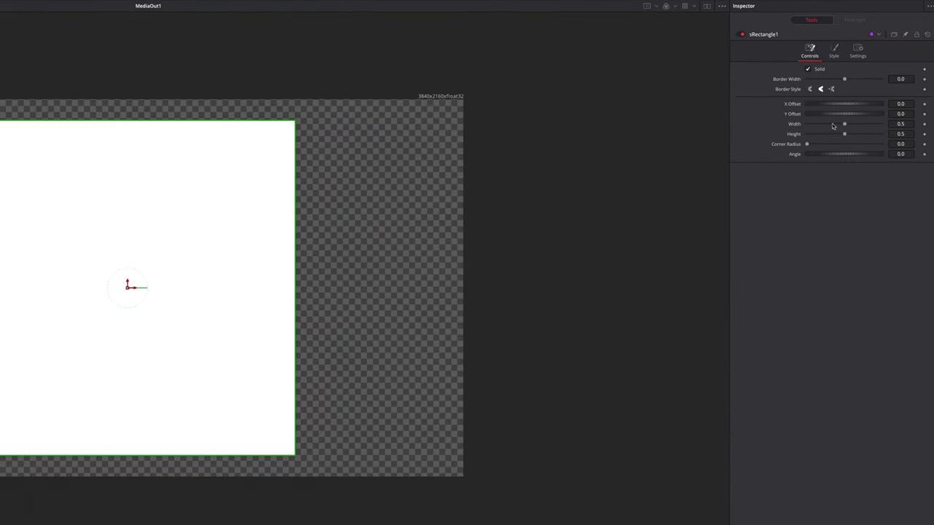
mouse_move(844, 126)
left_mouse_down()
mouse_move(882, 125)
mouse_move(849, 134)
left_mouse_up()
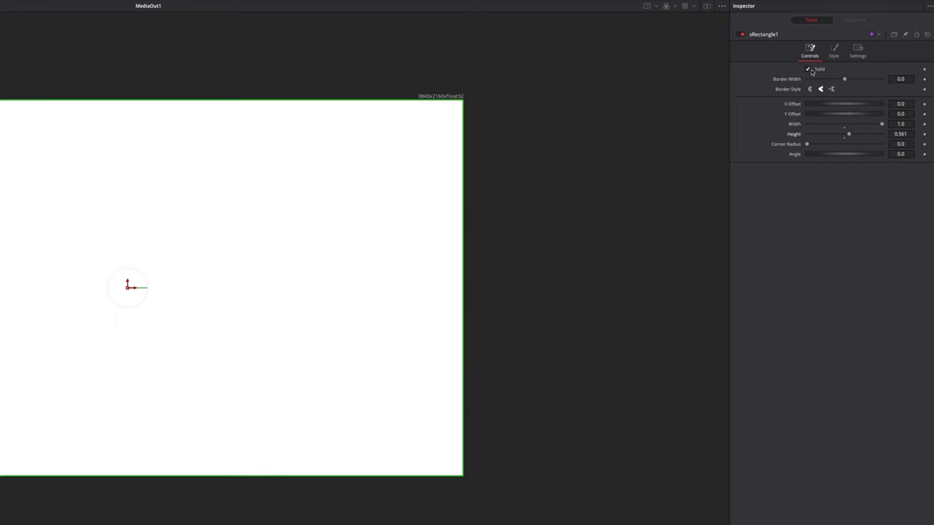
left_click(808, 70)
left_click_drag(845, 80, 847, 79)
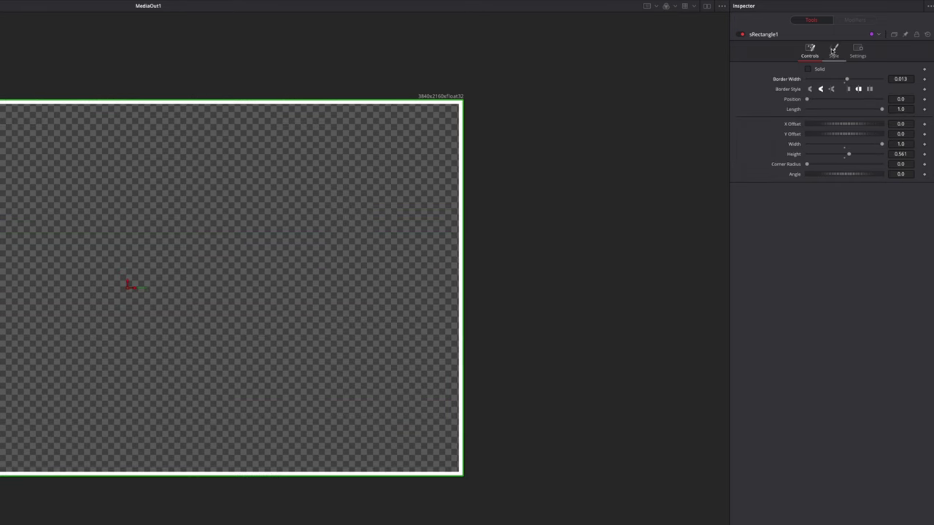
Change the rectangle border's color to turquoise.
left_click(834, 50)
left_click(822, 70)
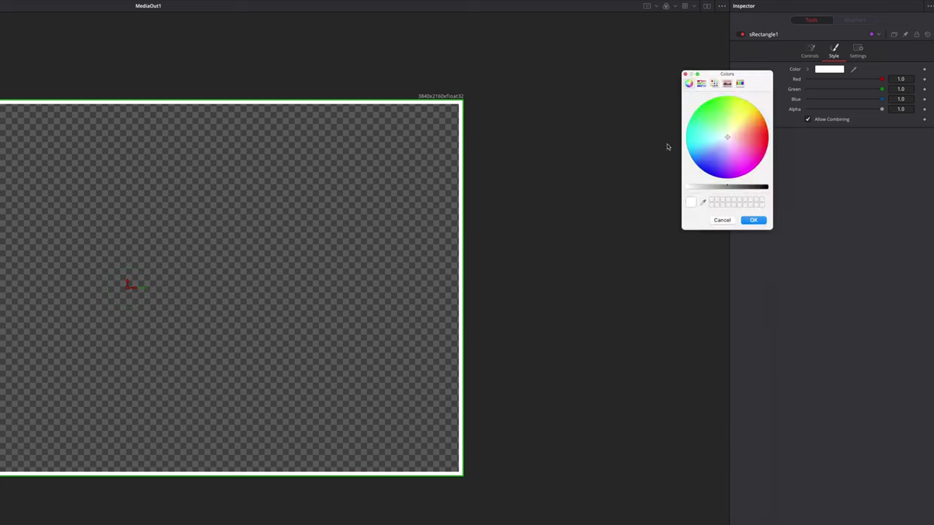
left_click(691, 138)
left_click(752, 220)
Open the parameter options for the rectangle border's Length.
left_click(808, 51)
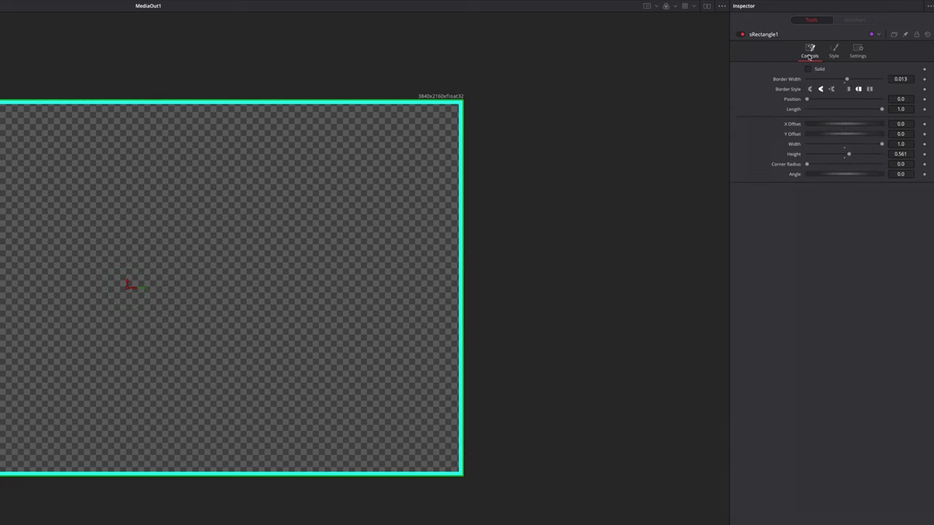
right_click(794, 111)
mouse_move(818, 143)
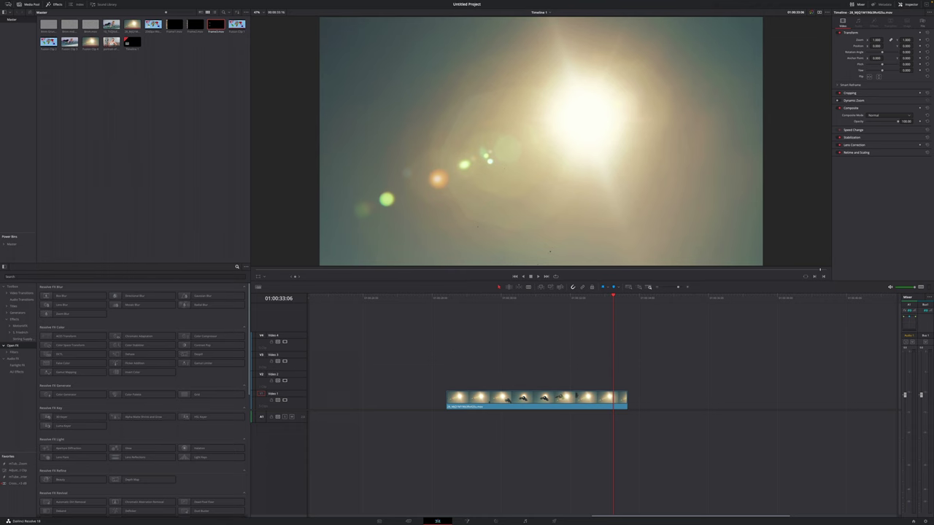
Place 8mm Grunge.mov on Video 2 above the footage and set its composite mode to Overlay.
left_click_drag(389, 291, 418, 333)
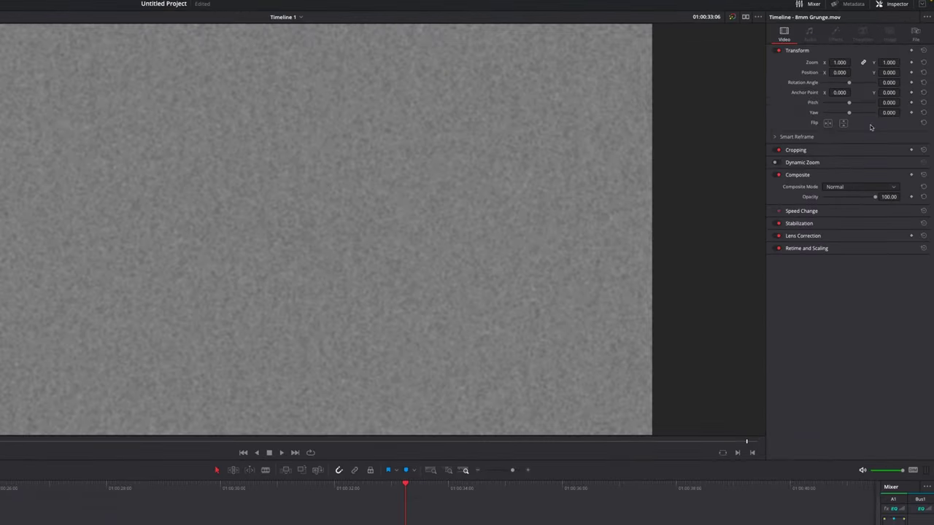
left_click(846, 189)
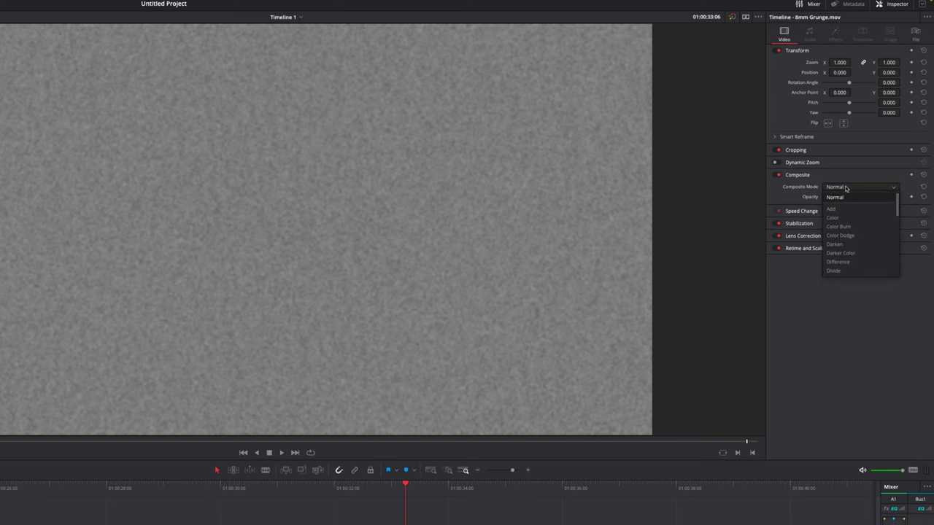
key("o")
key("Return")
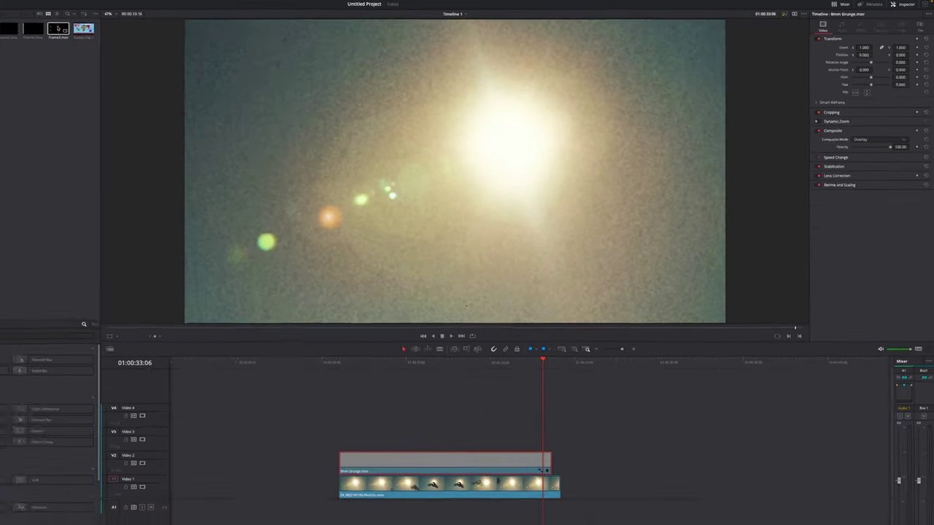
Place Frame3.mov on the track above 8mm Grunge.mov and play back the layered clips.
left_click_drag(58, 30, 446, 356)
left_click(468, 298)
key("space")
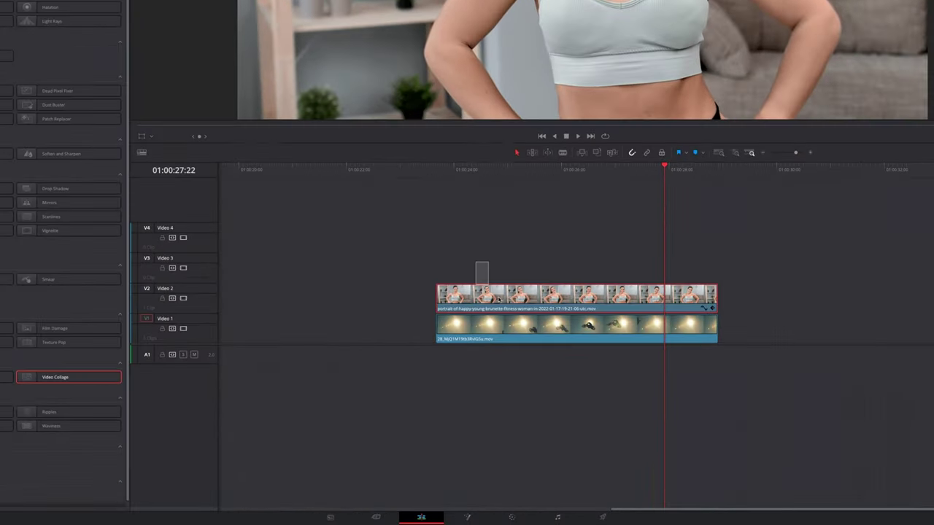
Combine the fitness portrait clip and the footage below it into a Fusion clip, and open it on the Fusion page.
right_click(519, 289)
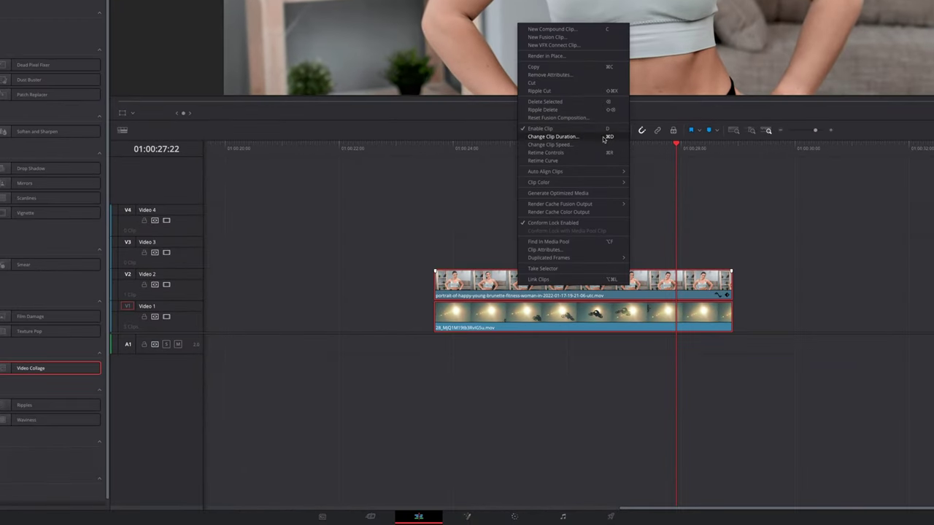
left_click(565, 38)
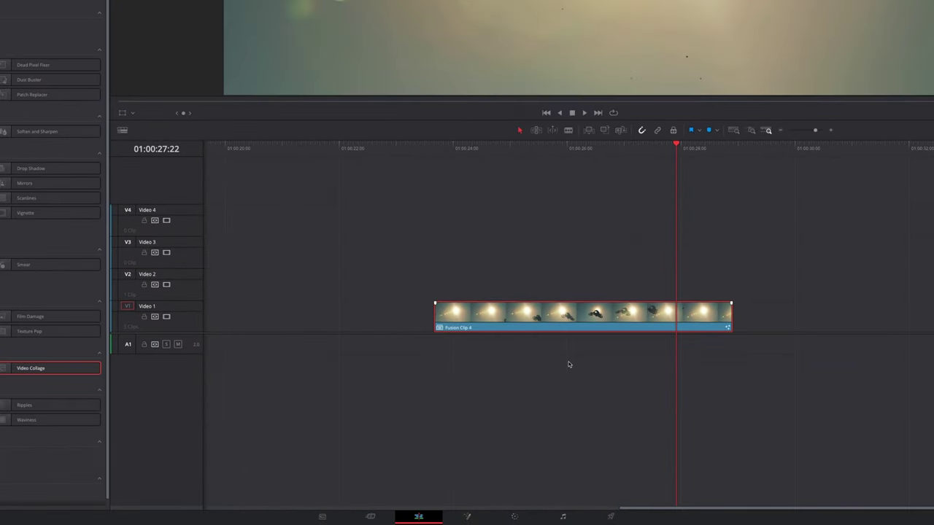
left_click(466, 517)
Mask MediaIn2 with an ellipse and shift the mask slightly right so the circle frames the woman.
left_click(218, 512)
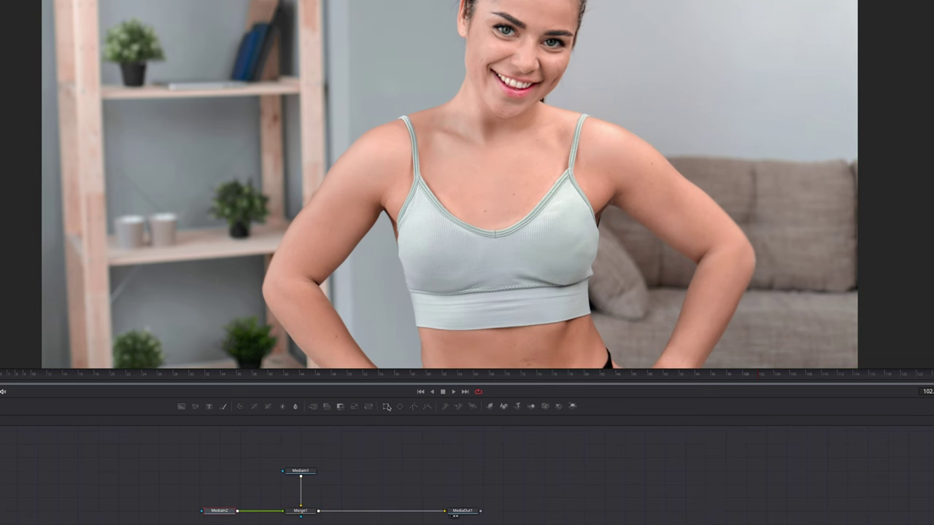
left_click(399, 408)
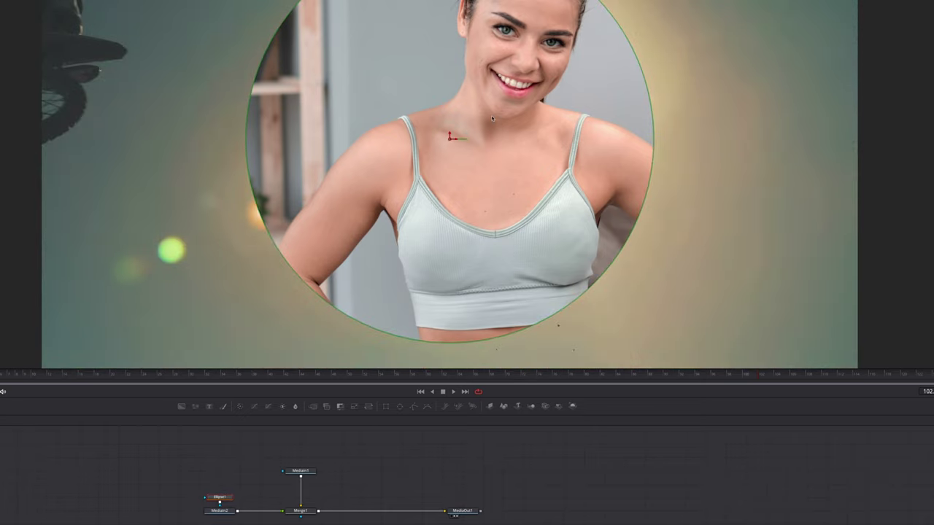
left_click_drag(450, 141, 509, 142)
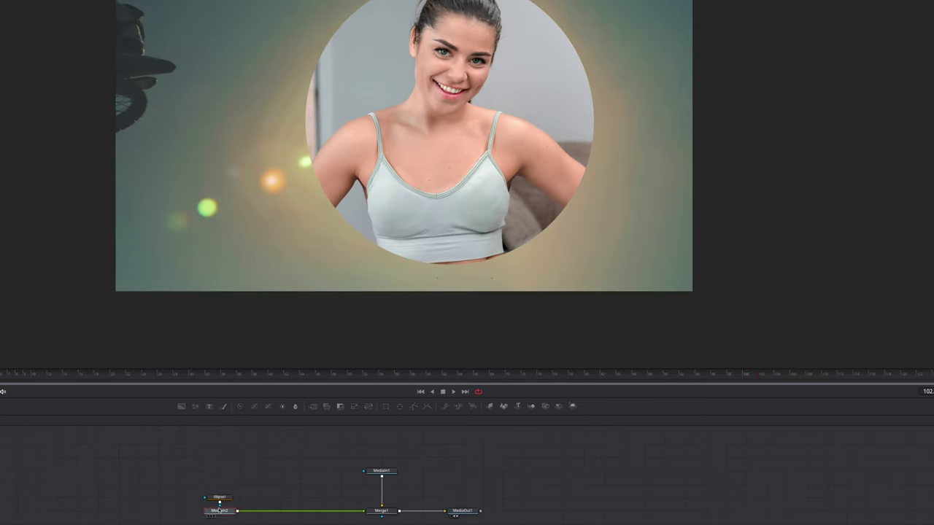
Add a Transform node after MediaIn2 and scale the circular portrait down to about 0.44.
left_click(369, 406)
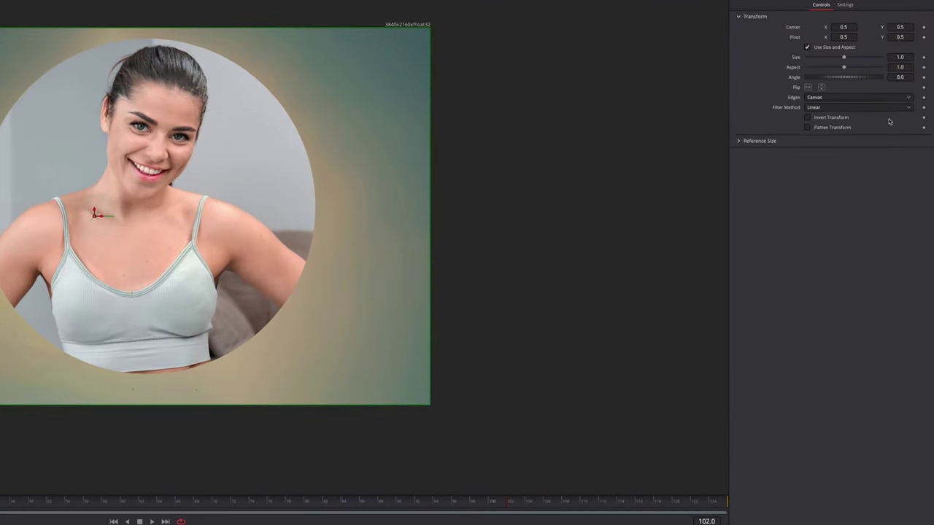
left_click_drag(904, 58, 862, 57)
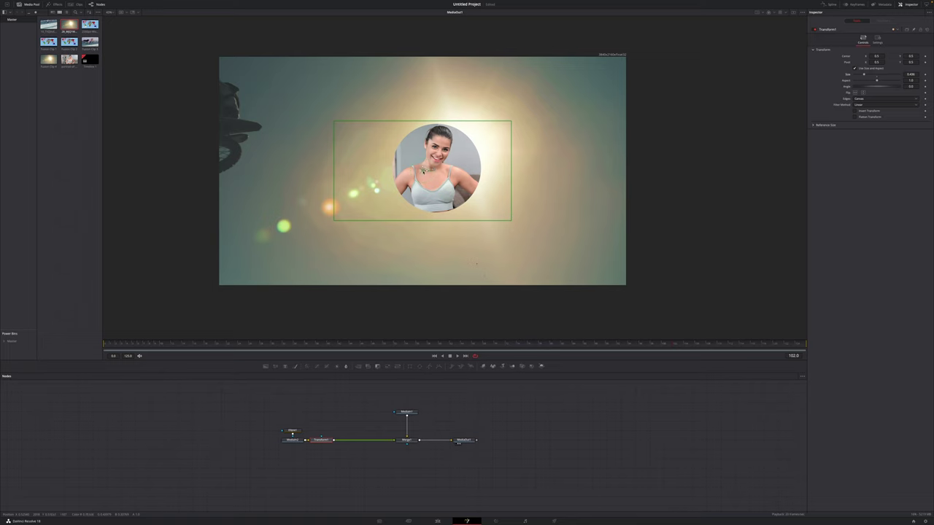
Move the circular portrait to the lower-left corner of the frame and add a Drop Shadow node after Transform1.
left_click_drag(388, 190, 267, 222)
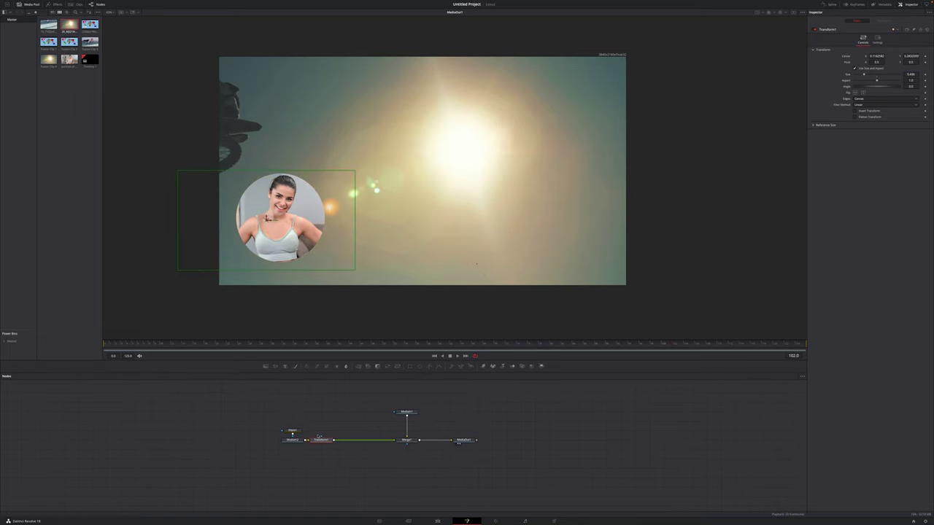
key("shift+space")
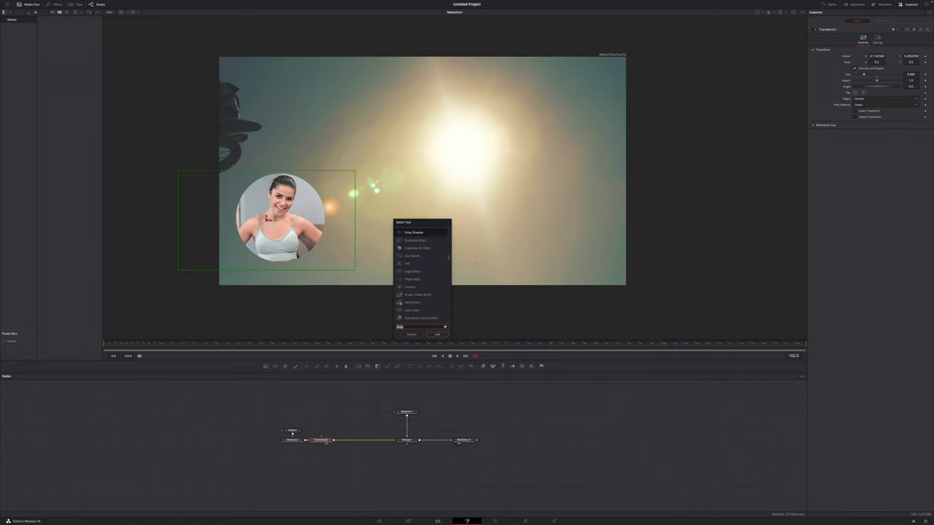
type("drop")
key("Return")
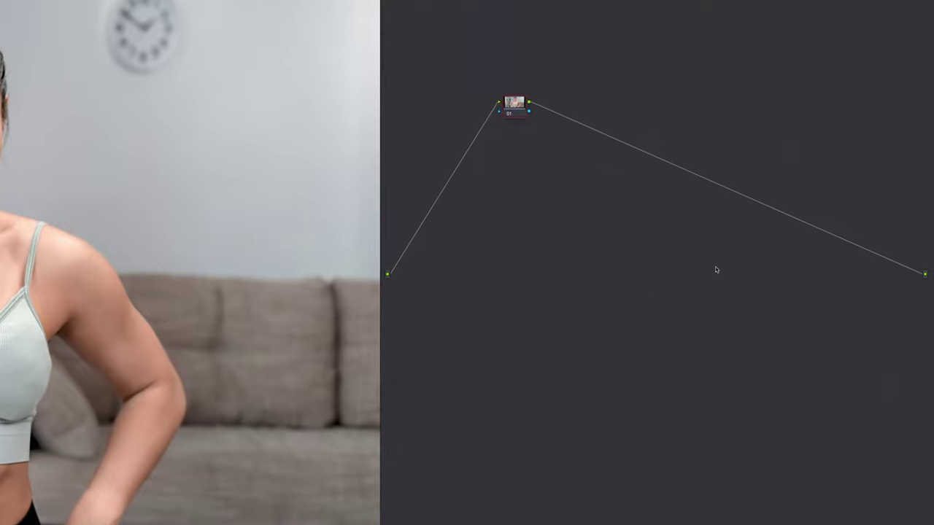
Add an alpha output to the fitness portrait clip's node graph on the Color page.
right_click(663, 224)
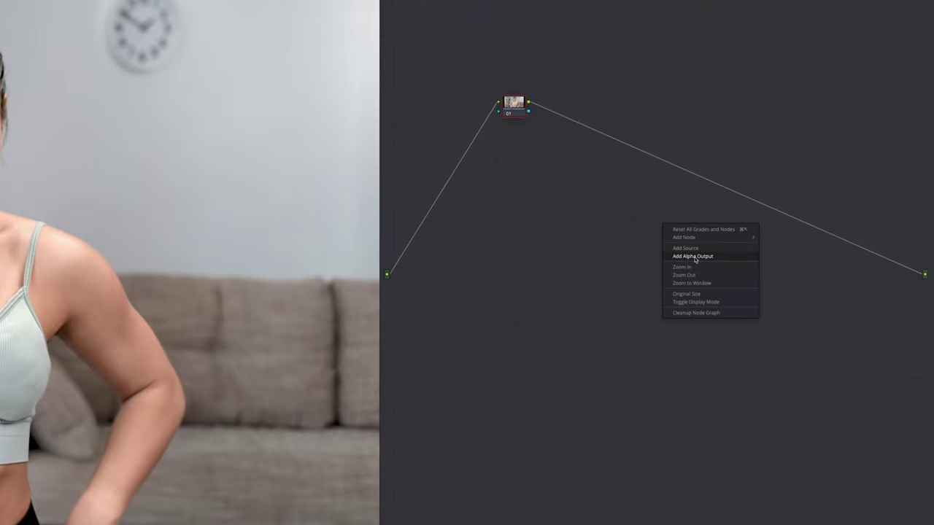
left_click(695, 257)
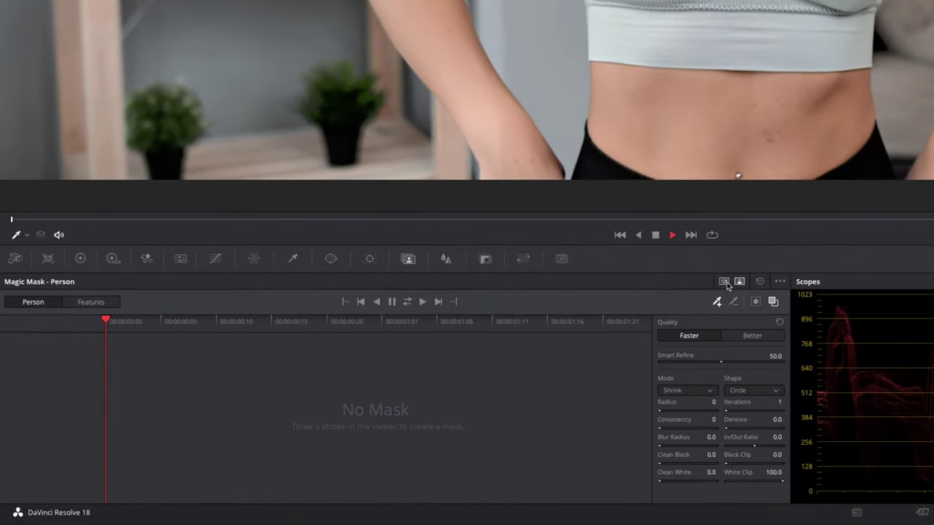
Review the Magic Mask object and person modes and the body-feature choices, ending in whole-person masking.
left_click(725, 283)
left_click(740, 282)
left_click(92, 304)
left_click(63, 323)
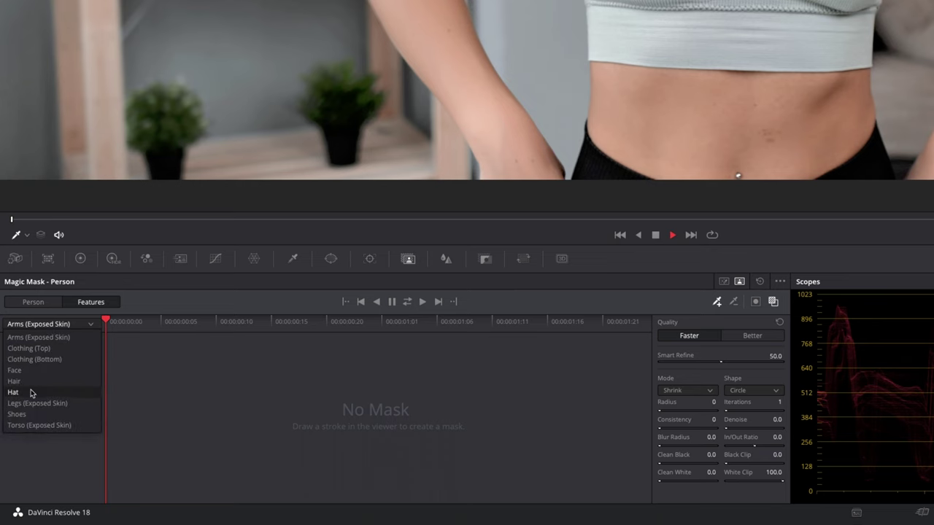
left_click(55, 330)
left_click(38, 302)
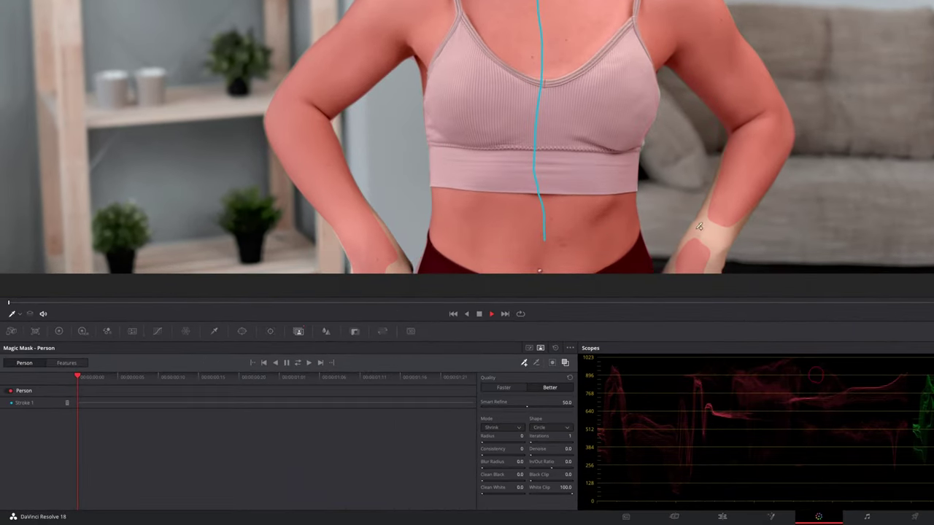
Add Magic Mask strokes over the uncovered skin on both of the woman's wrists.
left_click_drag(706, 218, 714, 267)
left_click_drag(393, 263, 398, 270)
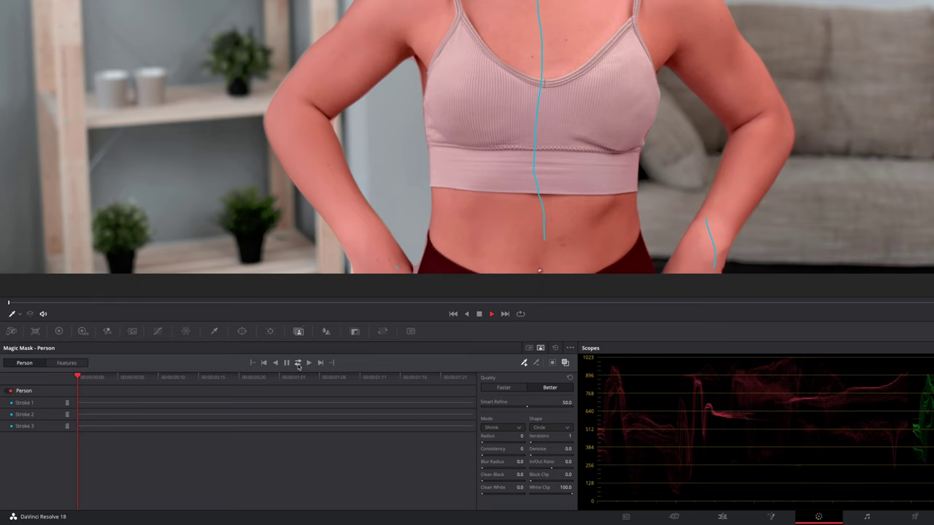